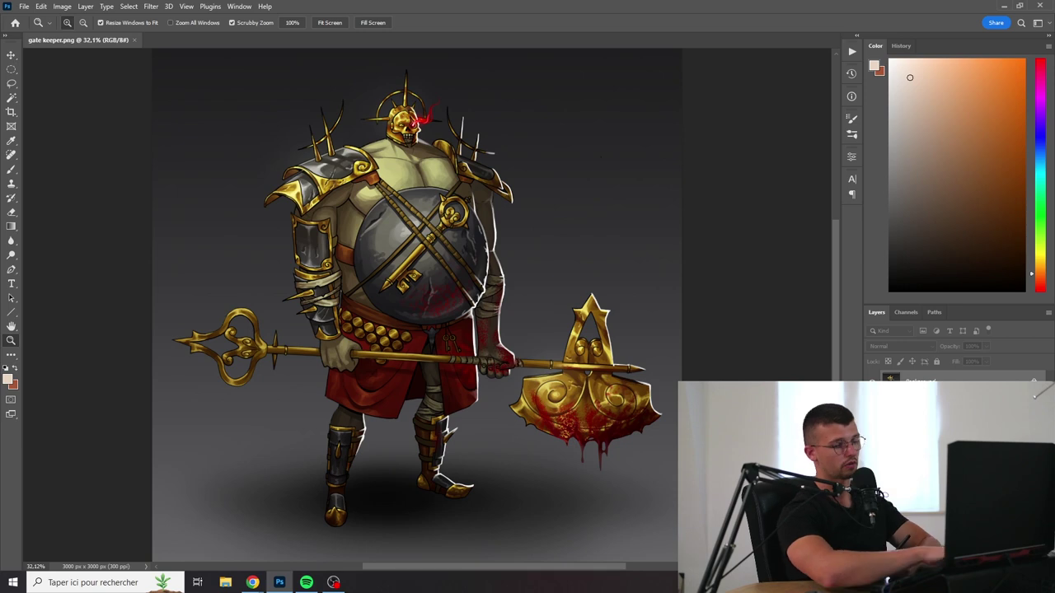
Step: On a duplicate of the image layer, copy the lassoed crowned head to its own layer and scale it to about 118%
key(ctrl+j)
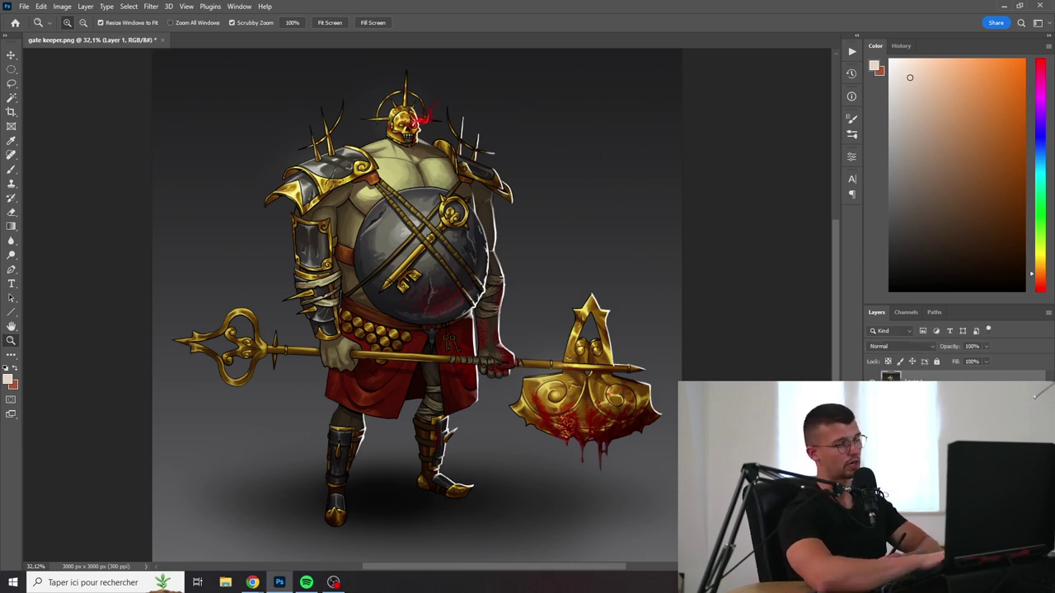
drag(387, 116, 404, 116)
drag(404, 116, 439, 172)
key(l)
mouse_move(439, 106)
mouse_down()
mouse_move(389, 149)
mouse_move(390, 183)
mouse_move(465, 197)
mouse_move(491, 175)
mouse_move(492, 157)
mouse_move(457, 189)
mouse_up()
key(v)
drag(454, 200, 453, 195)
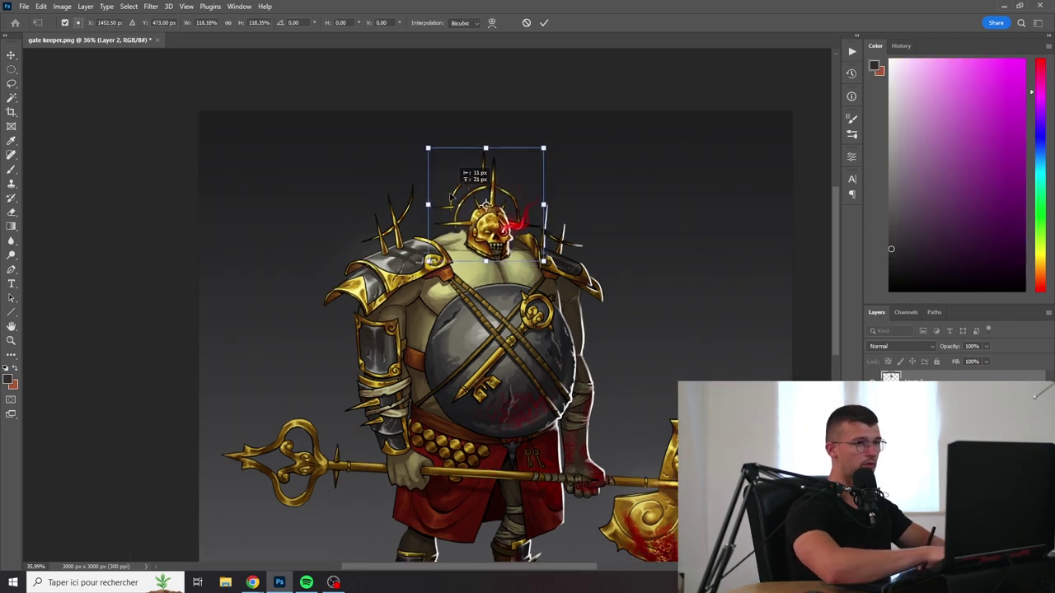
key(Return)
key(e)
scroll(441, 194, up, 2)
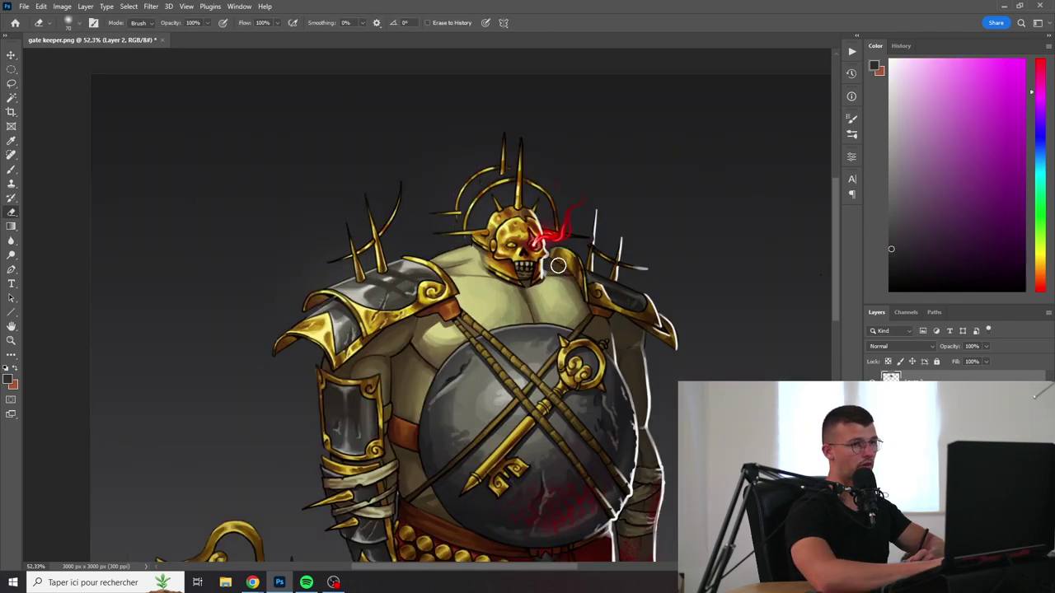
Step: Look at the Hulk reference picture in the browser and return to the painting
scroll(475, 285, down, 2)
key(alt+Tab)
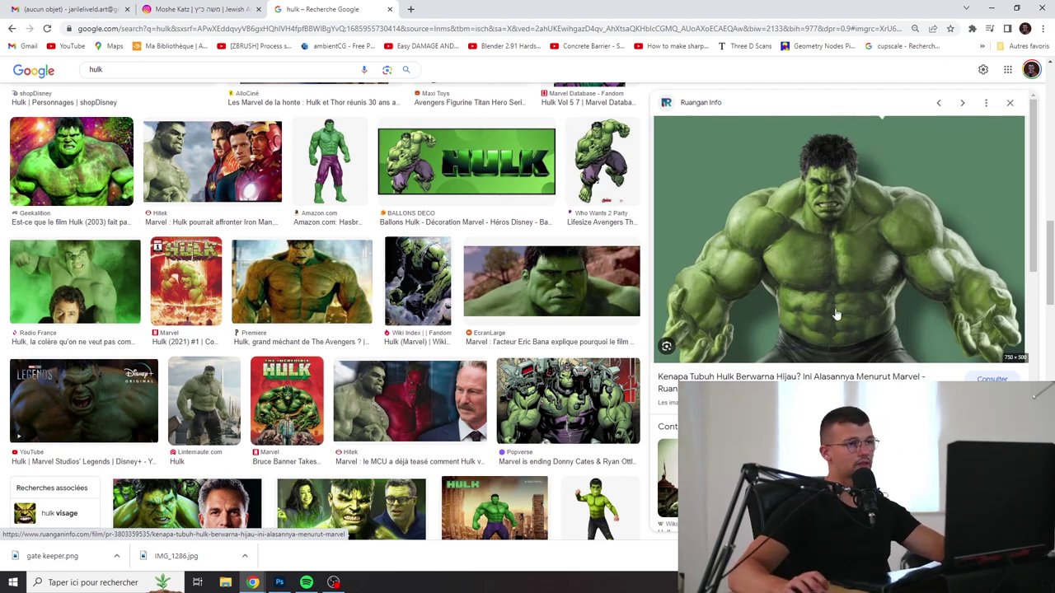
click(992, 8)
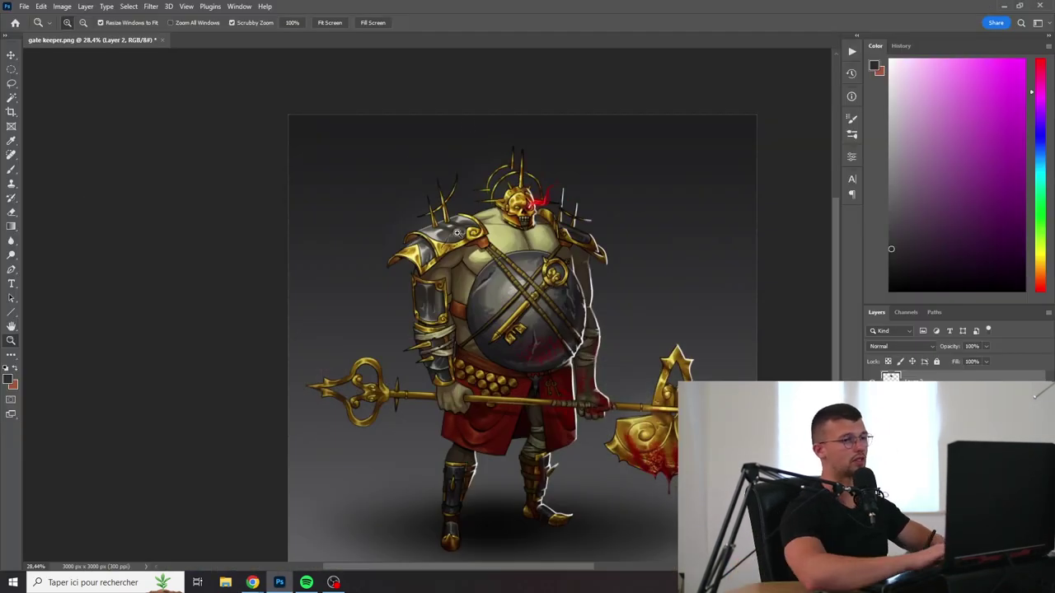
Step: On Layer 1, paint out the old halo behind the enlarged crown and touch up the neck and shoulder with sampled skin tone
mouse_move(498, 214)
mouse_down()
mouse_move(511, 226)
mouse_move(498, 227)
mouse_move(509, 224)
mouse_move(491, 249)
mouse_up()
key(e)
key(b)
click(914, 402)
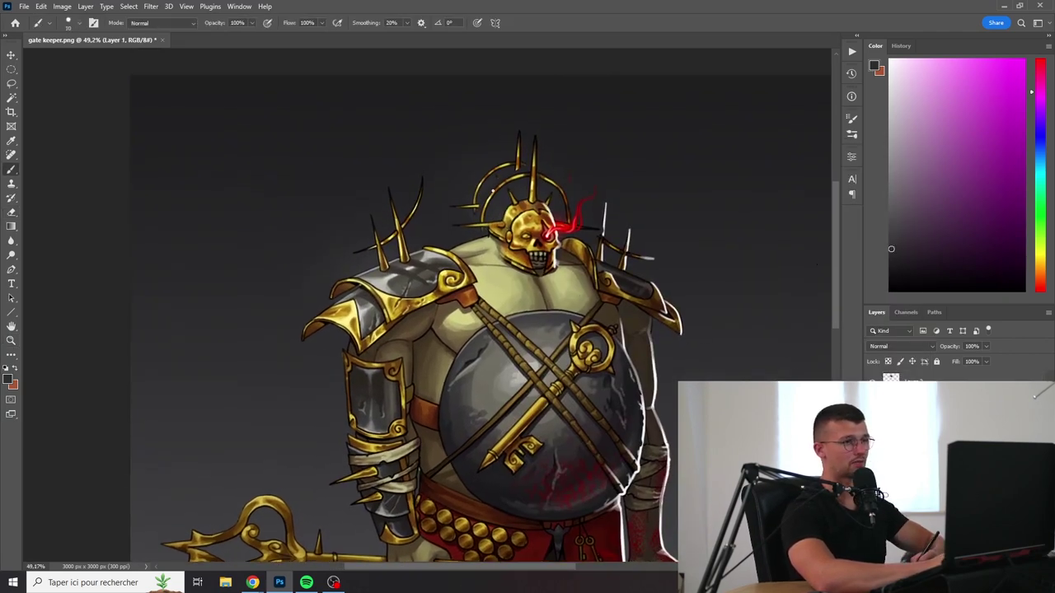
alt+click(463, 193)
key(])
drag(474, 206, 514, 196)
mouse_move(509, 167)
mouse_down()
mouse_move(471, 179)
mouse_move(447, 146)
mouse_move(487, 173)
mouse_move(471, 169)
mouse_move(449, 184)
mouse_up()
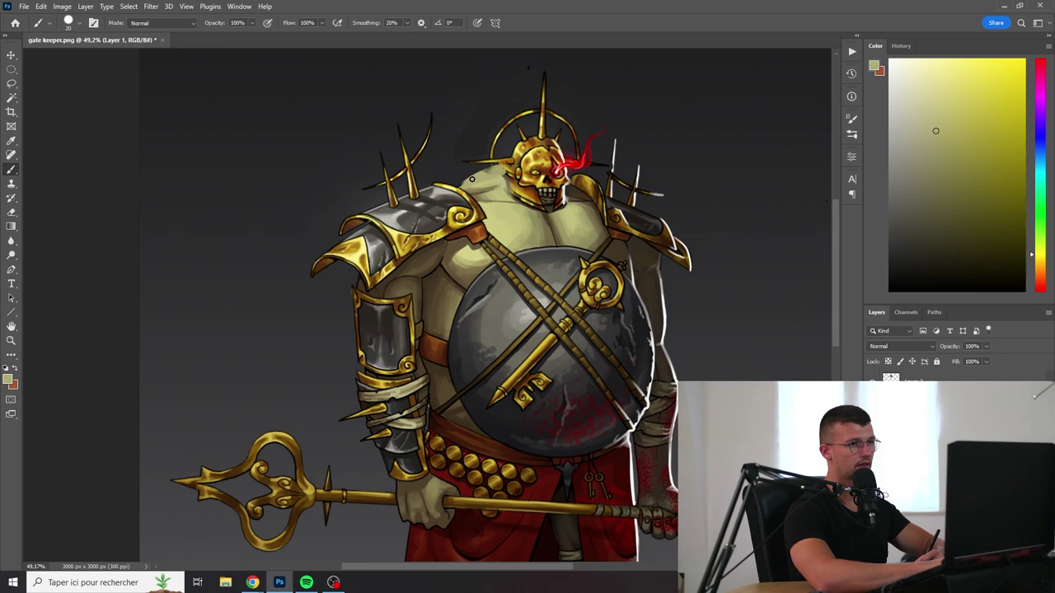
Step: Sketch a curved arm guard beside the upper arm and a shoulder line in red on a new layer
key(z)
drag(393, 253, 426, 156)
scroll(426, 156, up, 1)
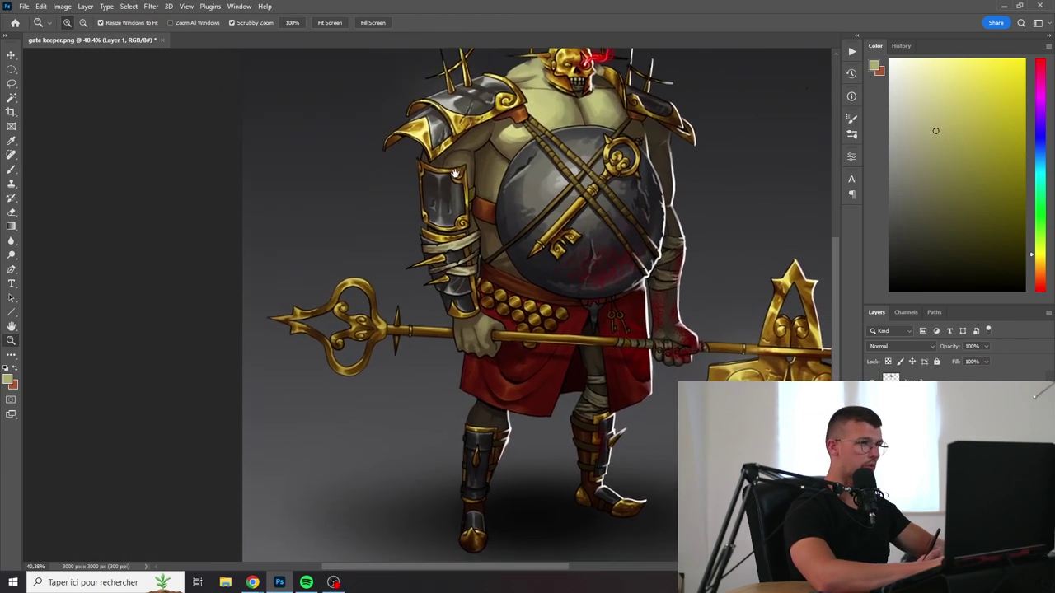
key(b)
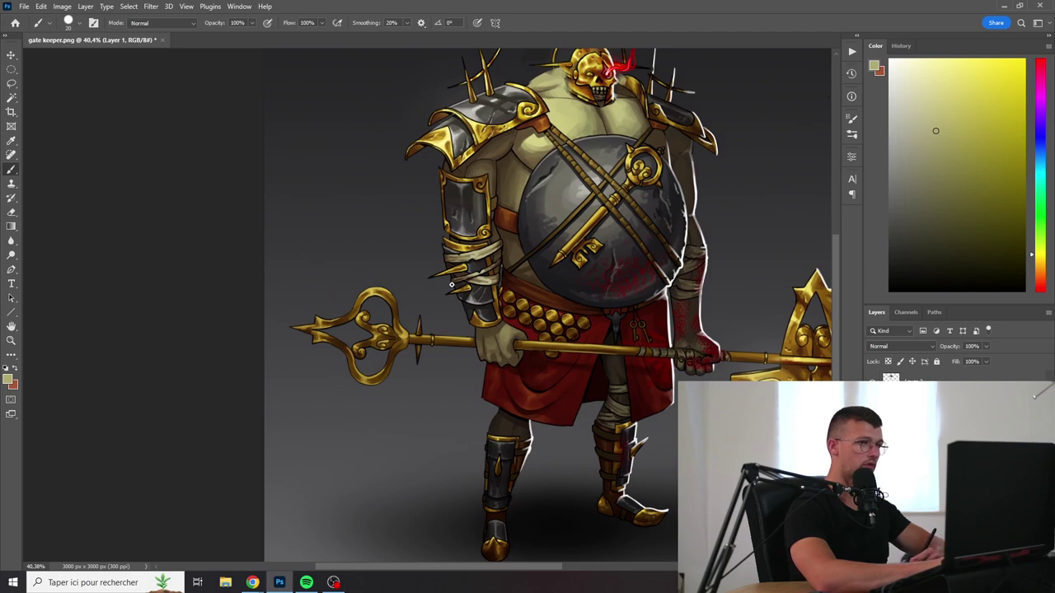
drag(474, 253, 503, 244)
drag(269, 270, 307, 300)
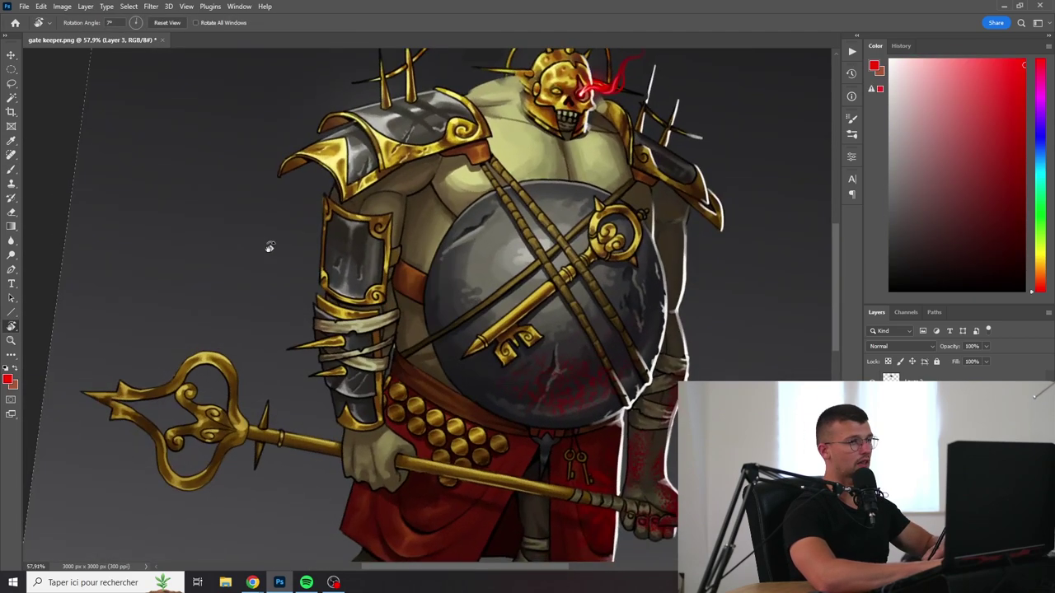
key(b)
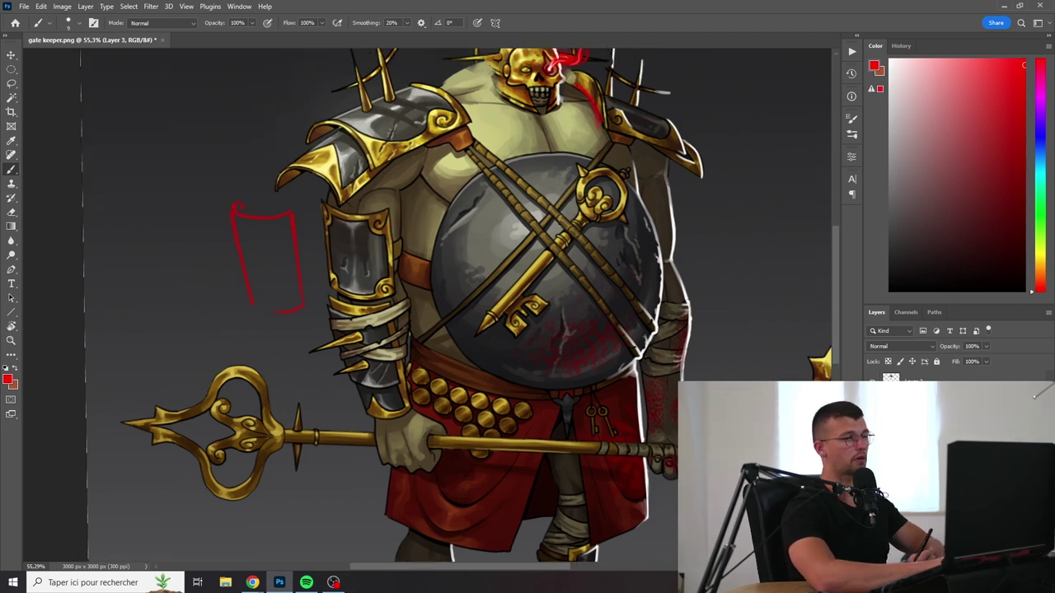
mouse_move(558, 252)
mouse_down()
mouse_move(575, 210)
mouse_move(571, 224)
mouse_up()
mouse_move(385, 270)
mouse_down()
mouse_move(428, 258)
mouse_move(415, 226)
mouse_move(427, 258)
mouse_up()
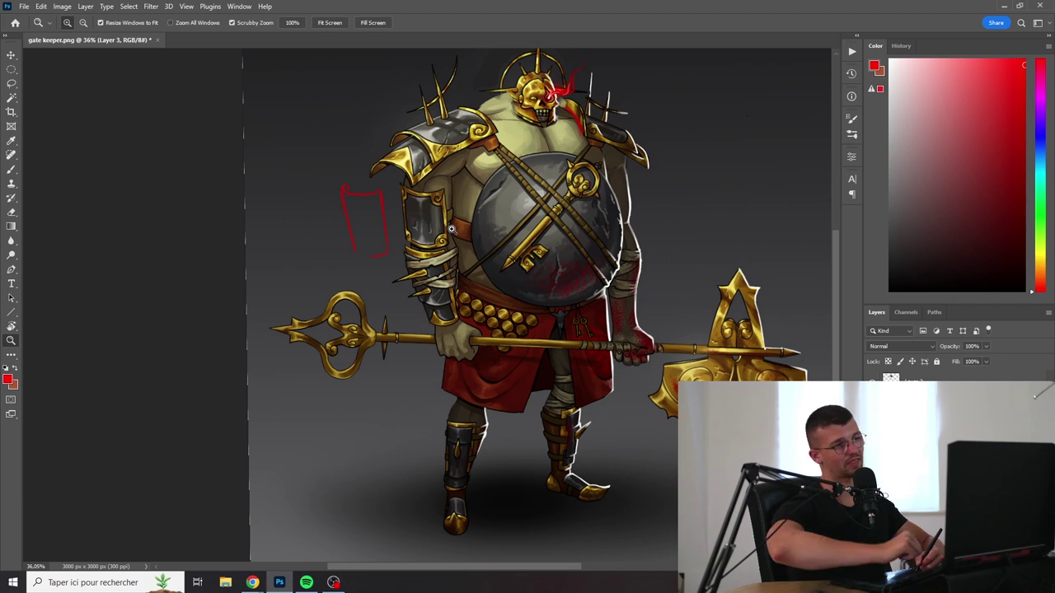
Step: Delete the layer holding the red sketch lines
drag(451, 230, 470, 226)
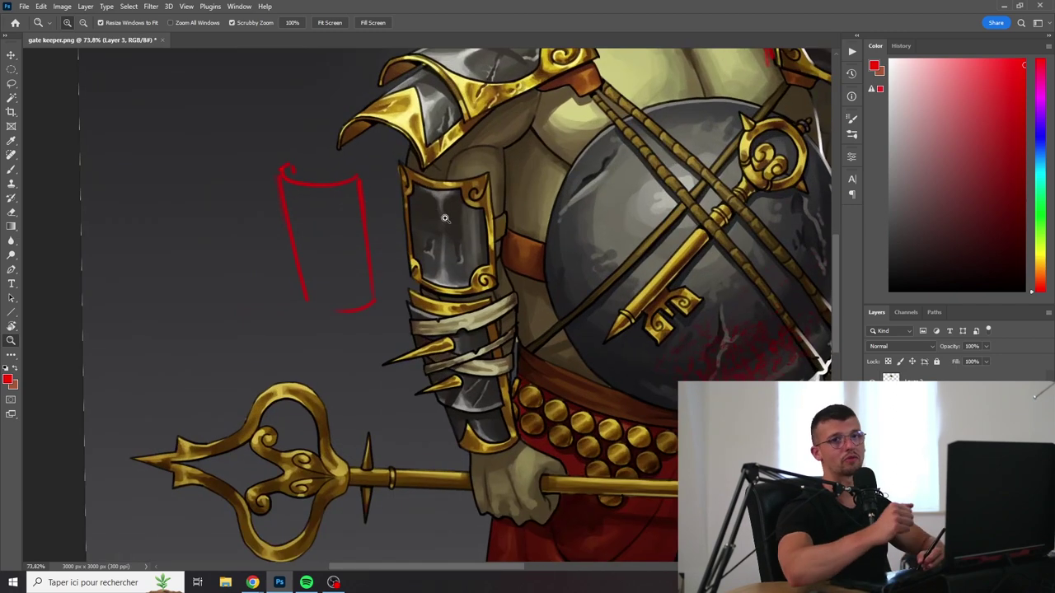
drag(450, 218, 460, 280)
drag(460, 281, 432, 266)
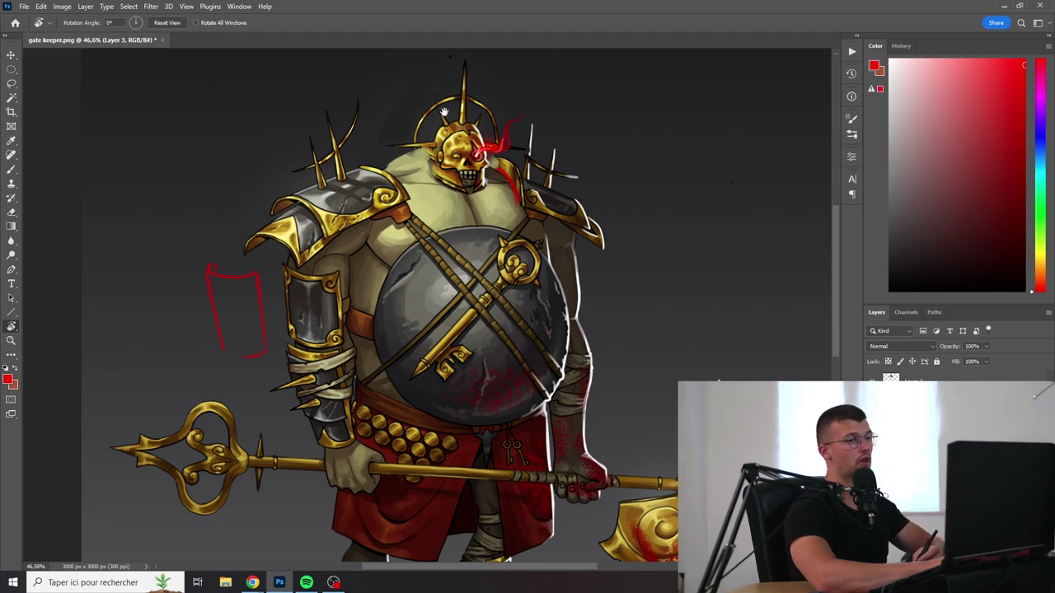
drag(514, 224, 497, 223)
key(l)
key(Delete)
Step: Lasso the spiked shoulder armour on the figure's white-lit side, enlarge it with Free Transform and deselect it
mouse_move(525, 108)
mouse_down()
mouse_move(494, 159)
mouse_move(513, 215)
mouse_move(538, 127)
mouse_move(572, 111)
mouse_move(555, 75)
mouse_up()
key(ctrl+t)
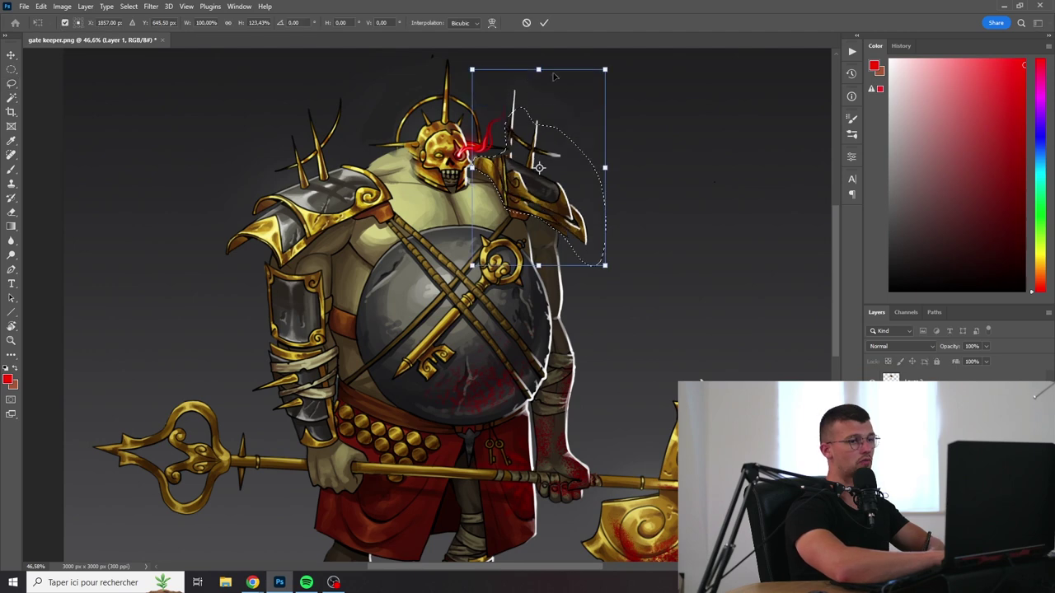
drag(605, 167, 622, 168)
drag(554, 77, 551, 87)
key(Return)
key(ctrl+d)
Step: Lasso the other spiked shoulder armour, above the gold-trimmed arm guard, stretch it taller with Free Transform and deselect it
key(z)
drag(463, 198, 499, 238)
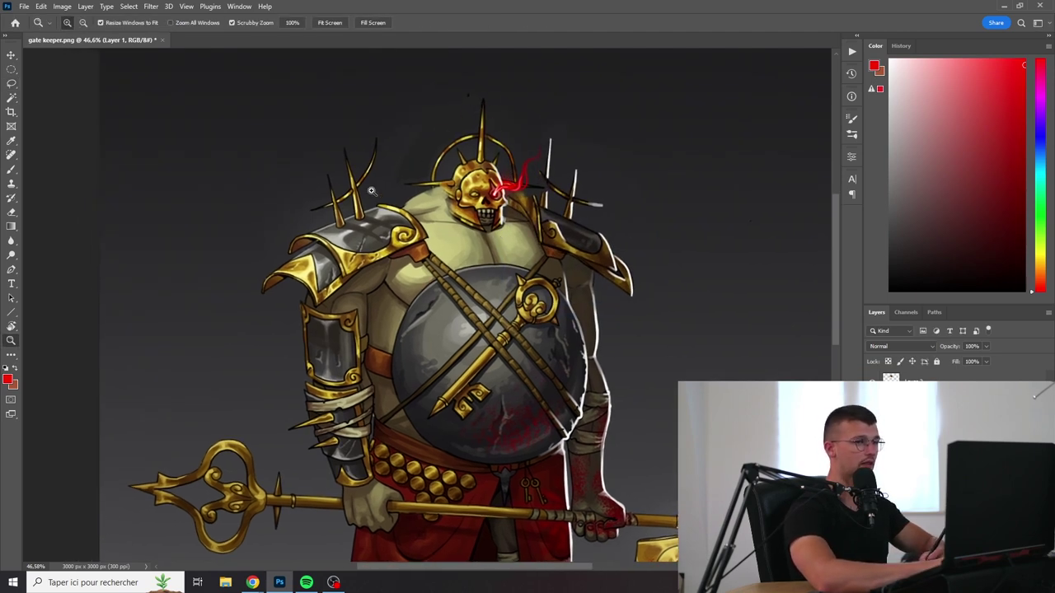
scroll(371, 191, down, 5)
click(351, 236)
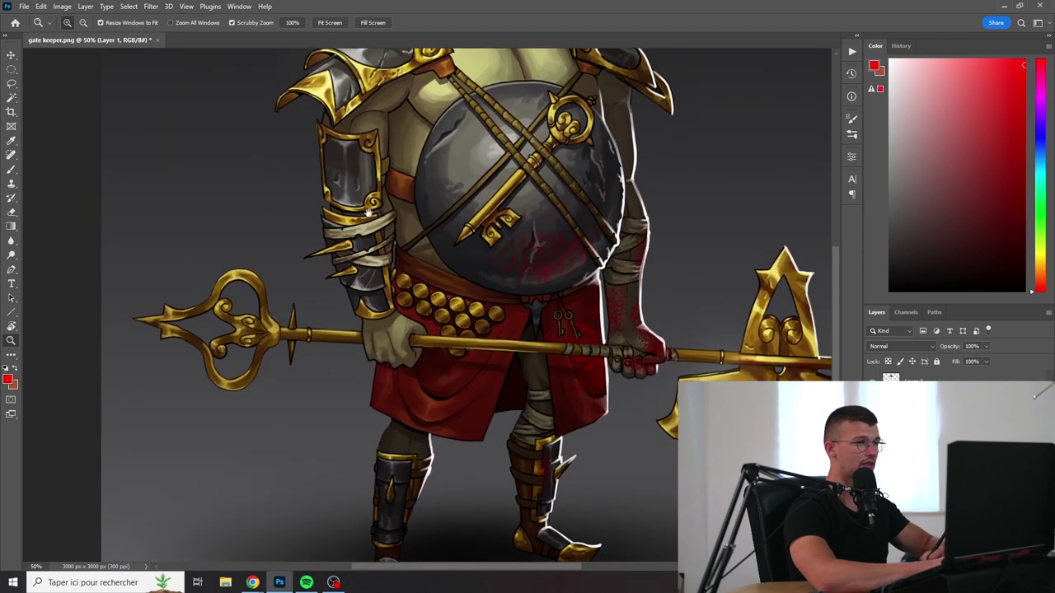
drag(351, 236, 357, 248)
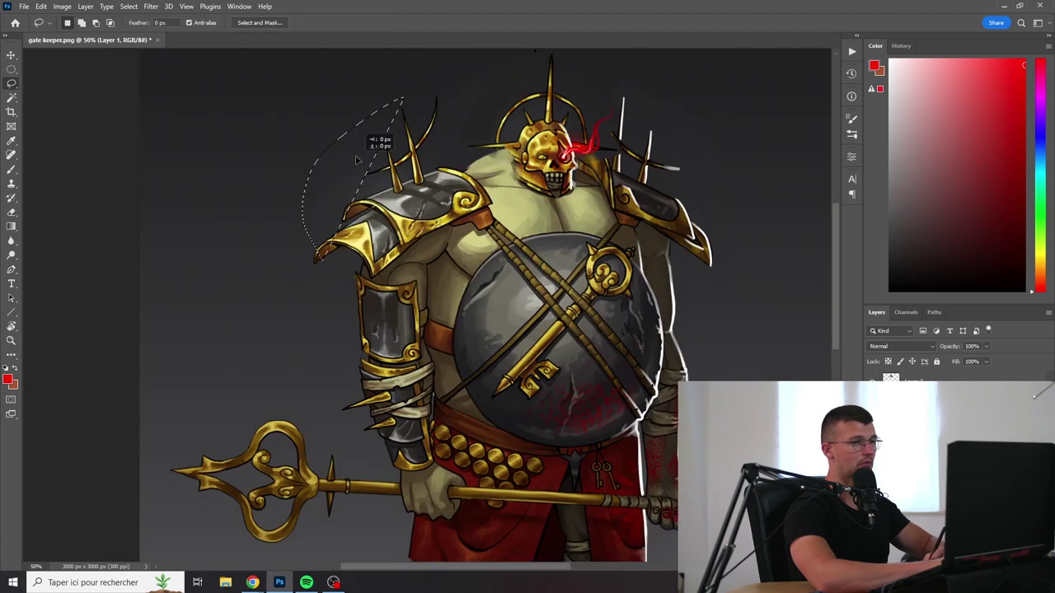
mouse_move(416, 78)
mouse_down()
mouse_move(391, 92)
mouse_move(300, 273)
mouse_move(420, 253)
mouse_move(498, 209)
mouse_up()
drag(467, 174, 443, 86)
key(ctrl+t)
mouse_move(389, 78)
mouse_down()
mouse_move(388, 40)
mouse_move(388, 75)
mouse_up()
drag(417, 166, 420, 179)
key(Return)
key(ctrl+d)
Step: Paint a thin dark curve just inside the edge of the round belly plate on a new layer to form a rim
key(z)
drag(529, 227, 508, 239)
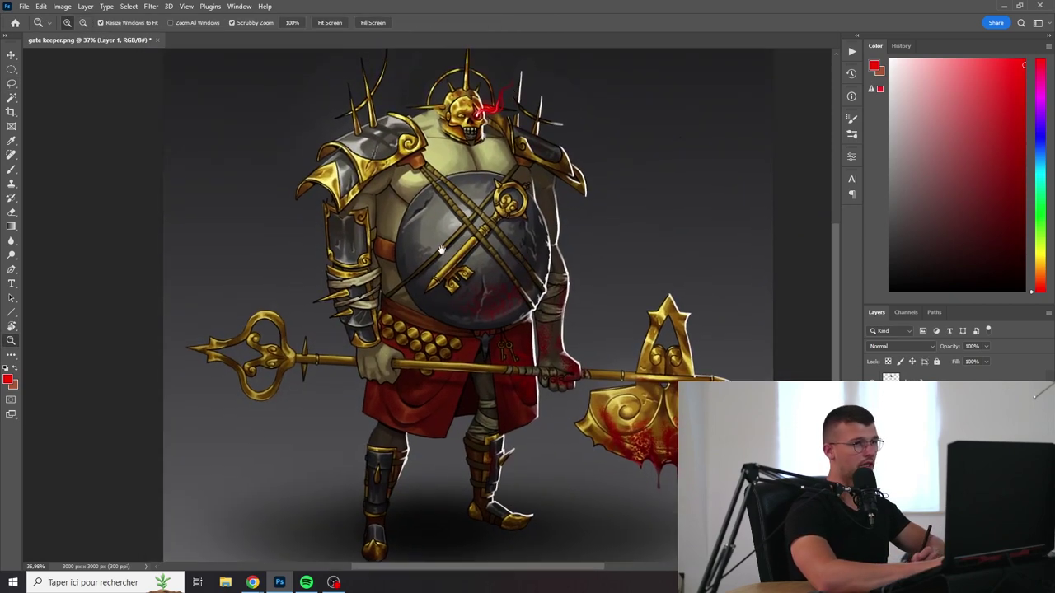
drag(442, 250, 450, 253)
drag(451, 216, 453, 239)
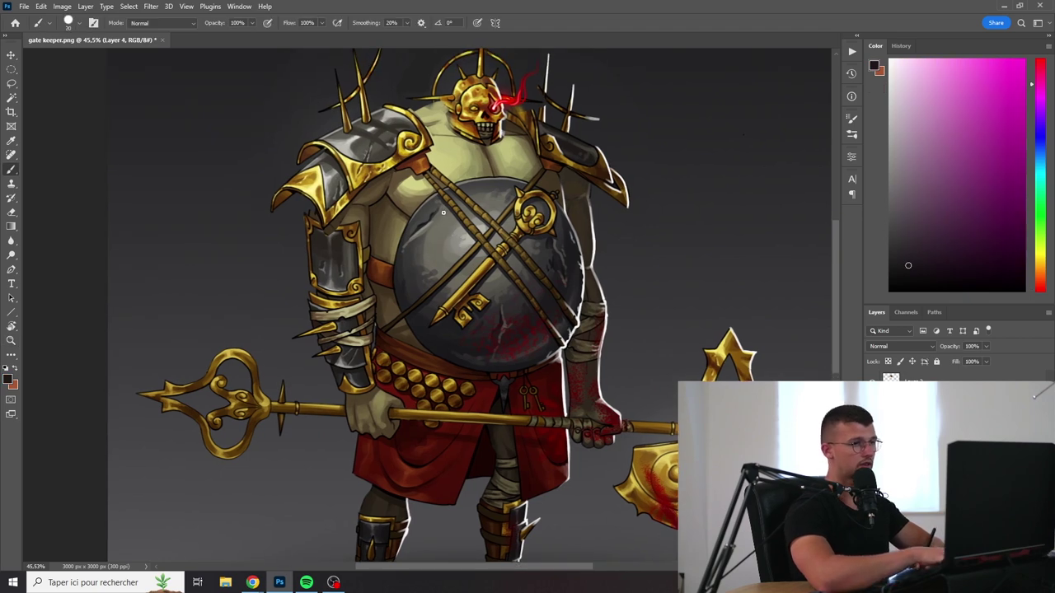
key(bracketleft)
mouse_move(446, 210)
mouse_down()
mouse_move(430, 230)
mouse_move(425, 284)
mouse_up()
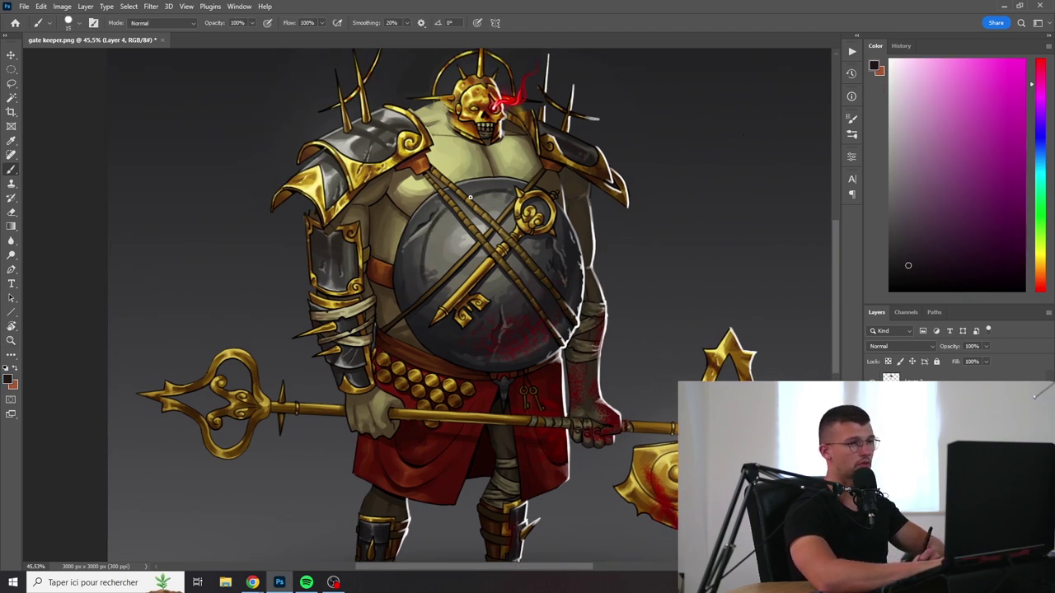
Step: Paint worn grey details along the belly plate's rim with tones sampled from the plate, and sample gold from the shoulder trim
alt+click(497, 196)
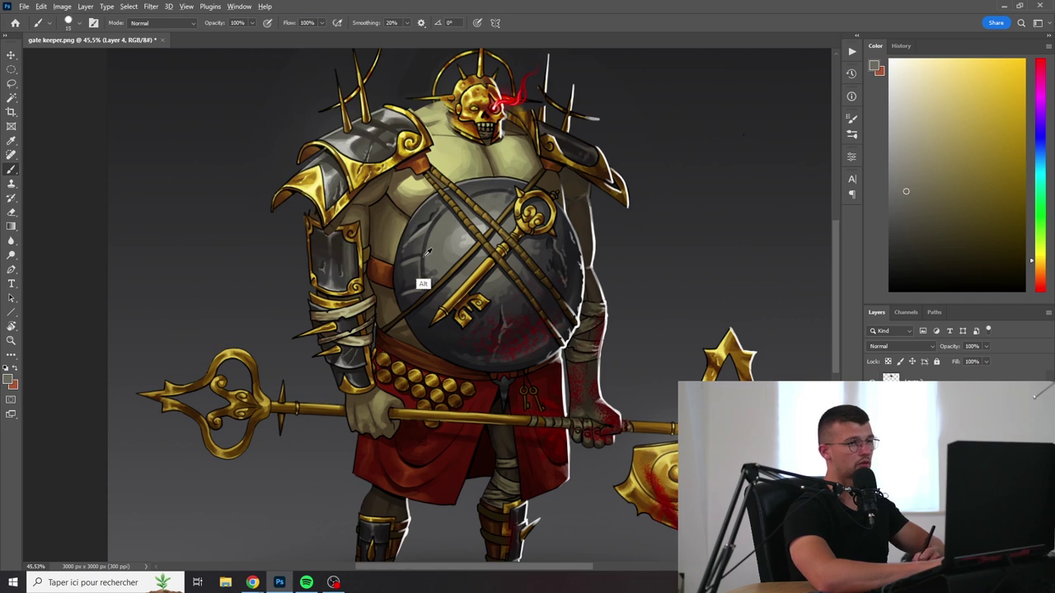
alt+click(457, 354)
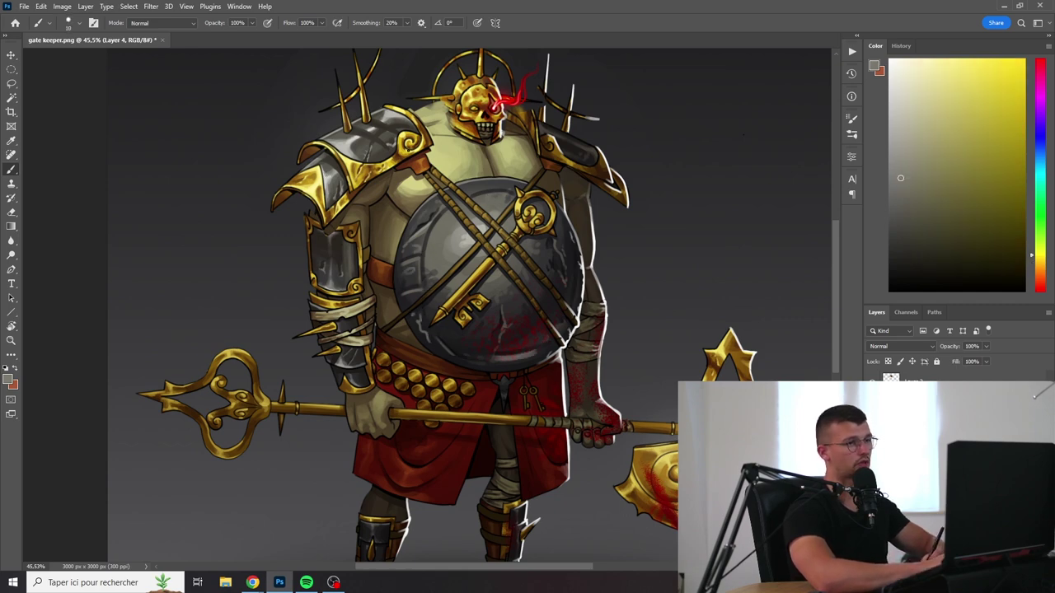
alt+click(400, 151)
key(bracketright)
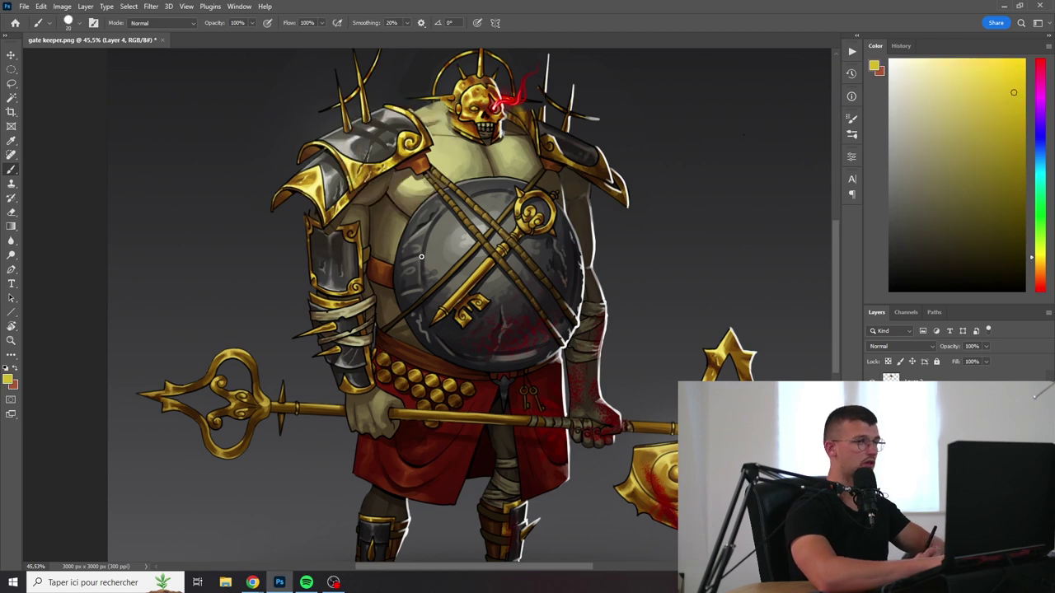
mouse_move(490, 356)
mouse_down()
mouse_move(455, 267)
mouse_move(433, 283)
mouse_up()
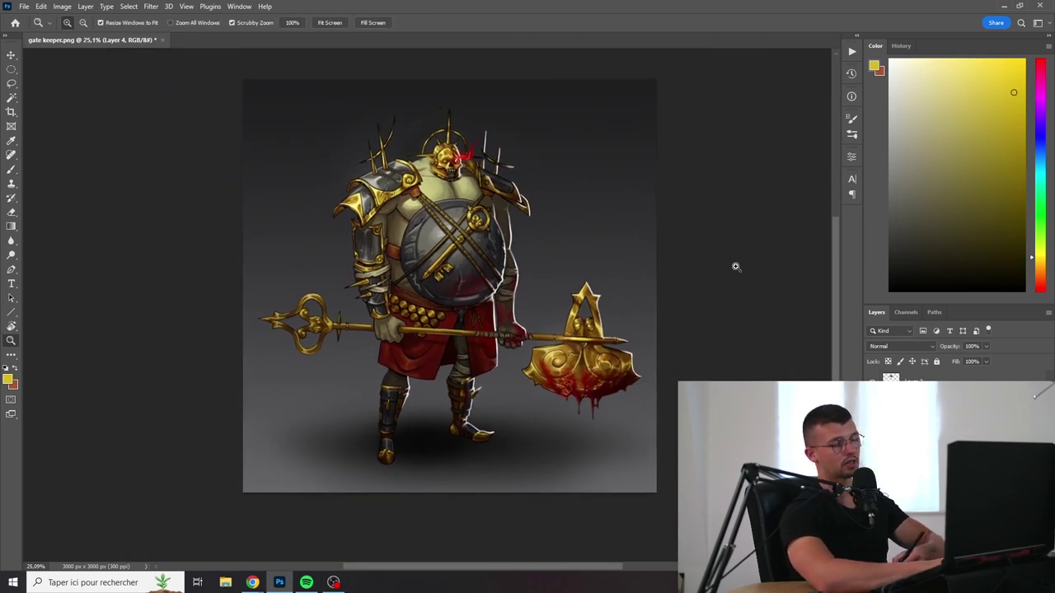
Step: Outline the body with straight red lines forming a rectangle on a new layer, and undo the outline
mouse_move(560, 249)
mouse_down()
mouse_move(553, 232)
mouse_move(549, 248)
mouse_up()
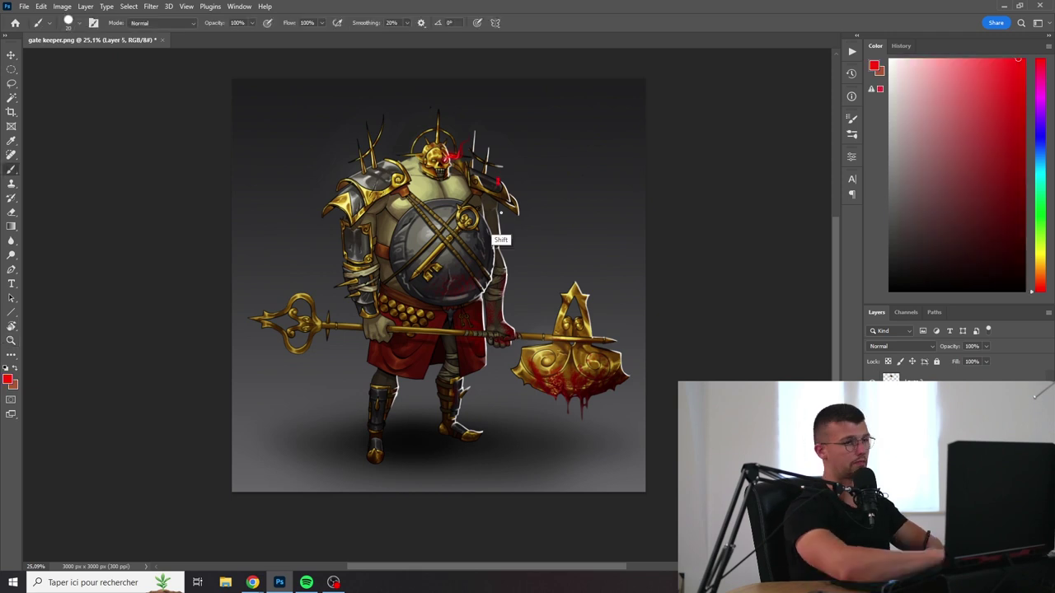
drag(502, 213, 495, 423)
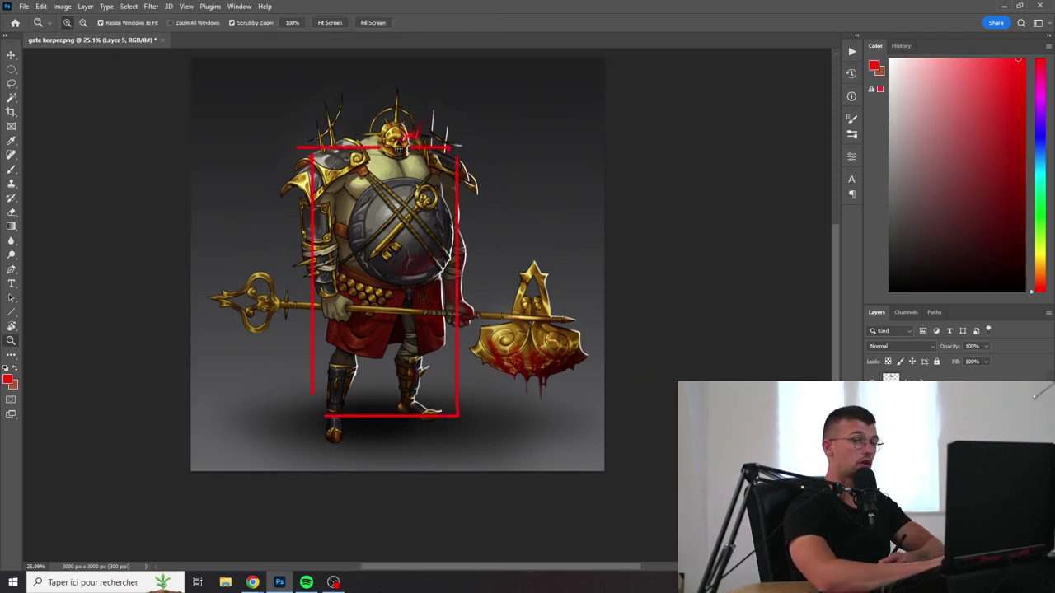
key(ctrl+z)
key(ctrl+z)
key(ctrl+z)
key(ctrl+z)
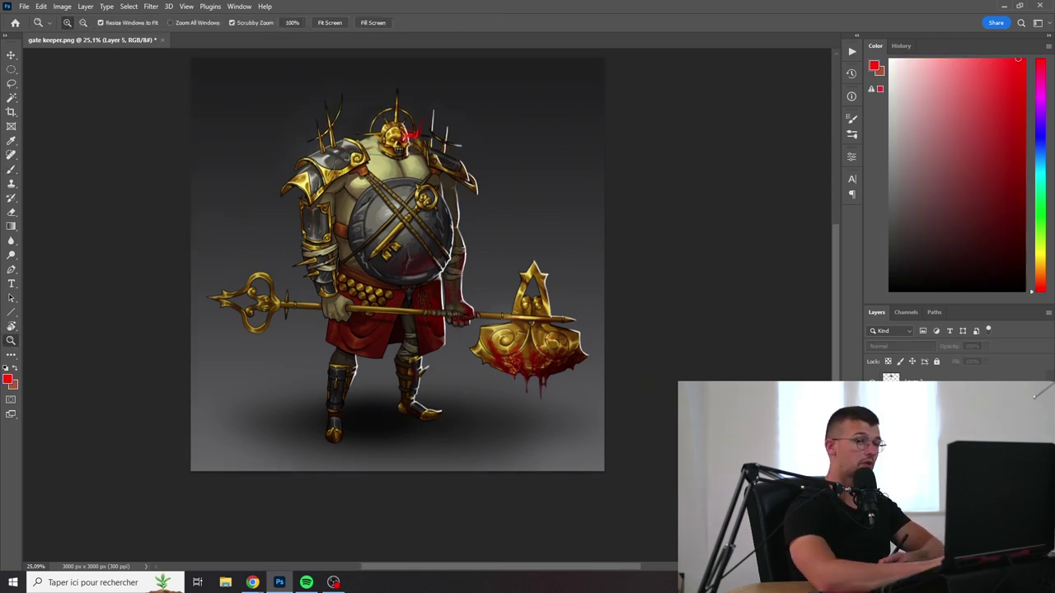
Step: Group the painted layers and merge a duplicate of the group into a single layer
click(513, 222)
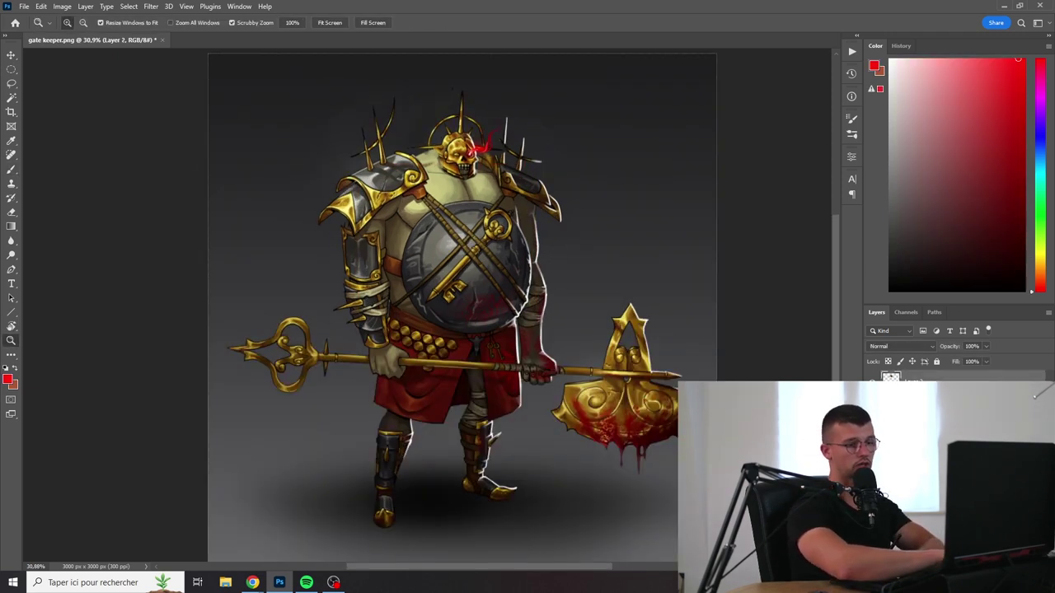
shift+click(919, 401)
key(ctrl+e)
Step: Liquify the merged copy with an enlarged warp brush, pushing the belly and its round plate outward, and apply the distortion
click(154, 6)
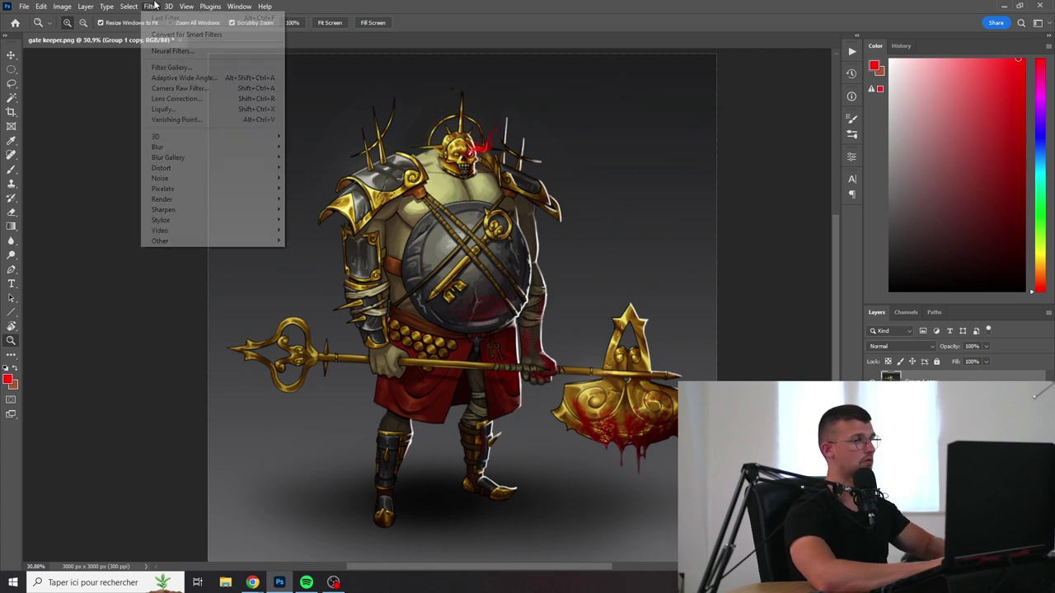
click(162, 109)
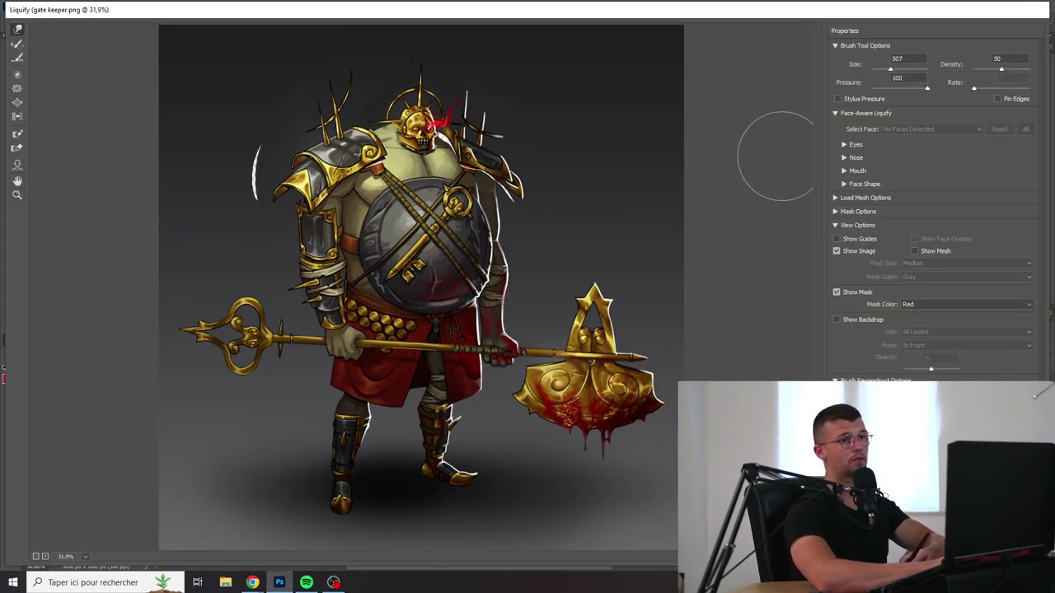
drag(893, 70, 899, 70)
mouse_move(426, 257)
mouse_down()
mouse_move(454, 267)
mouse_move(397, 252)
mouse_move(329, 149)
mouse_move(548, 218)
mouse_move(577, 247)
mouse_up()
drag(898, 70, 896, 70)
drag(470, 235, 473, 234)
key(Return)
Step: Compare the figure before and after the Liquify edit using the history states, and examine the new belly silhouette
click(901, 46)
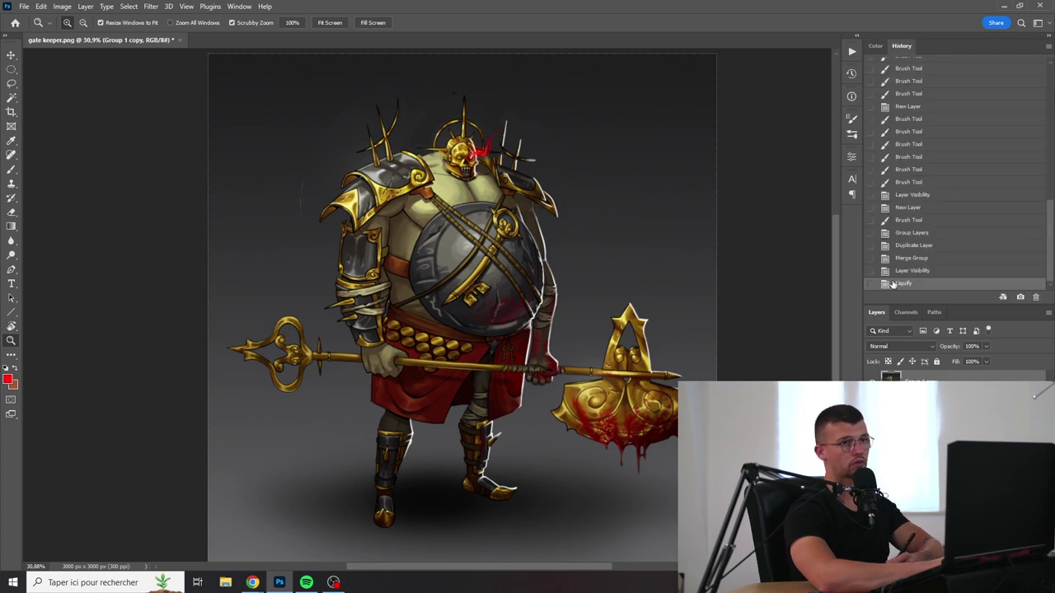
click(903, 272)
click(903, 283)
click(898, 283)
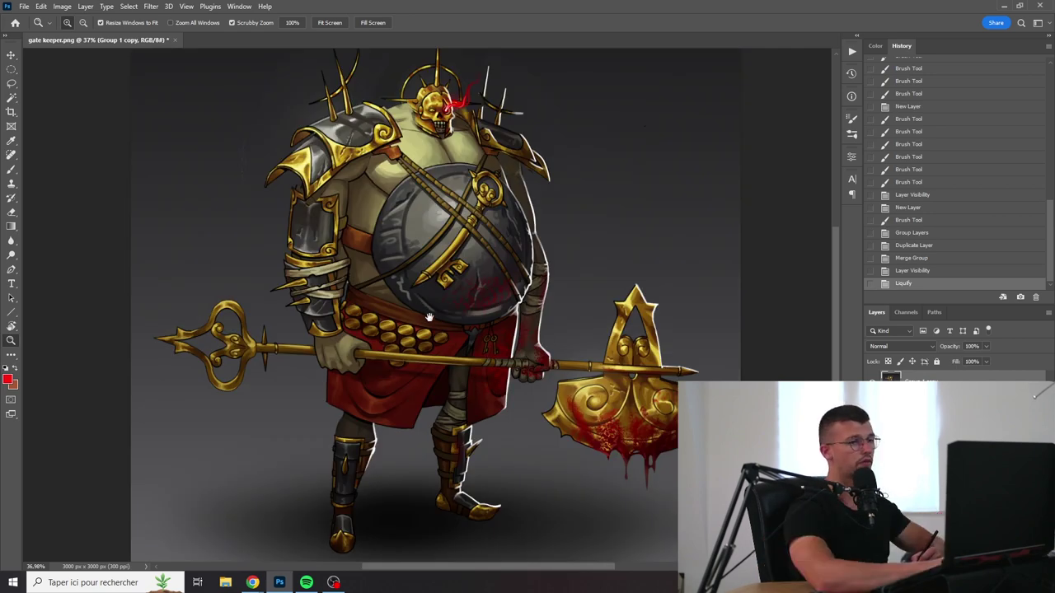
drag(430, 317, 441, 371)
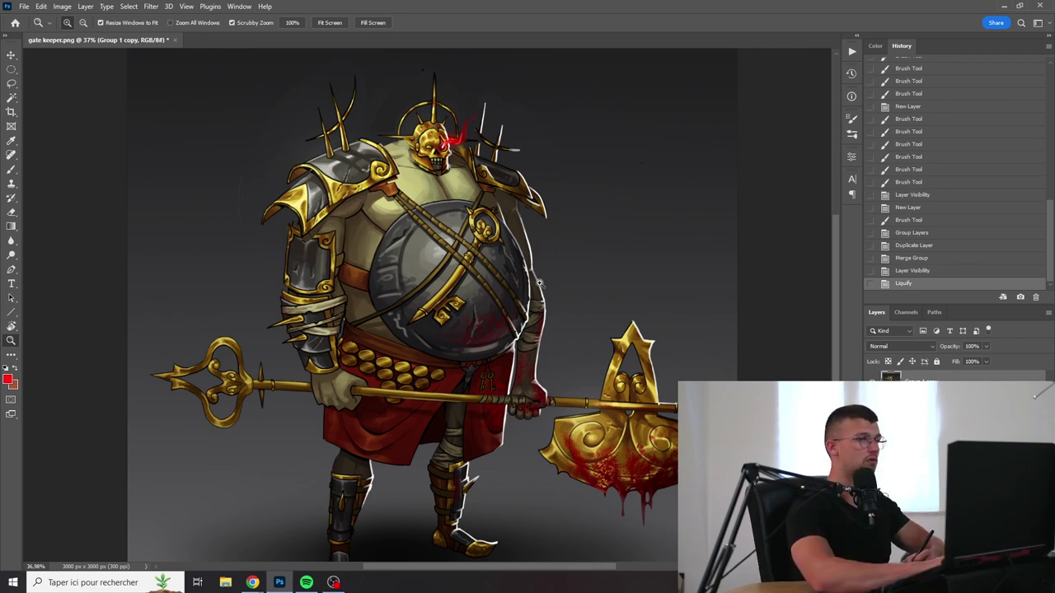
drag(544, 293, 291, 349)
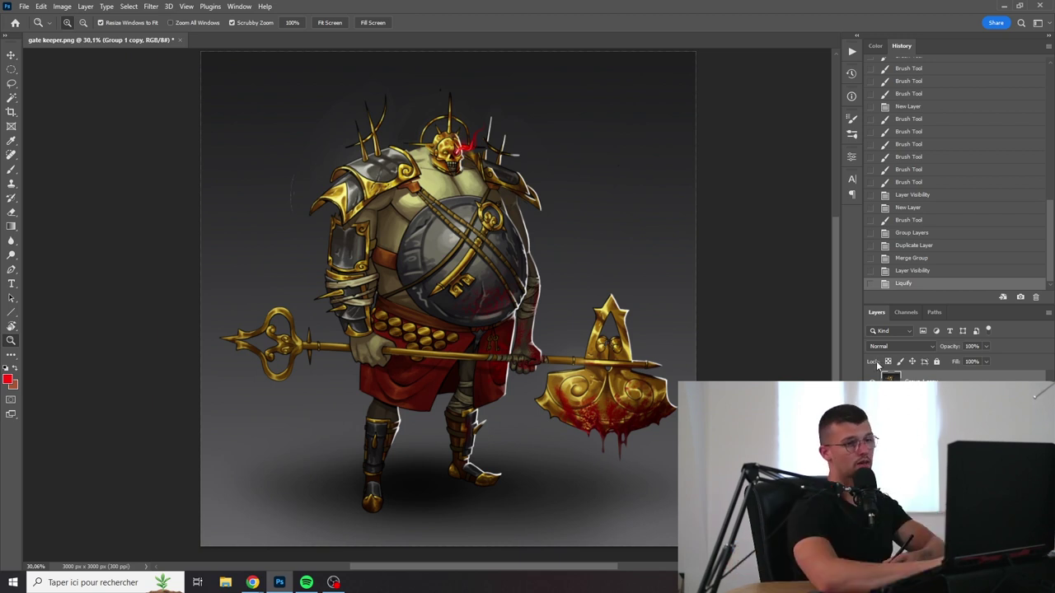
Step: Duplicate the liquified layer, then lasso the weapon onto its own layer and tilt it so the hammer head is raised
key(l)
key(ctrl+j)
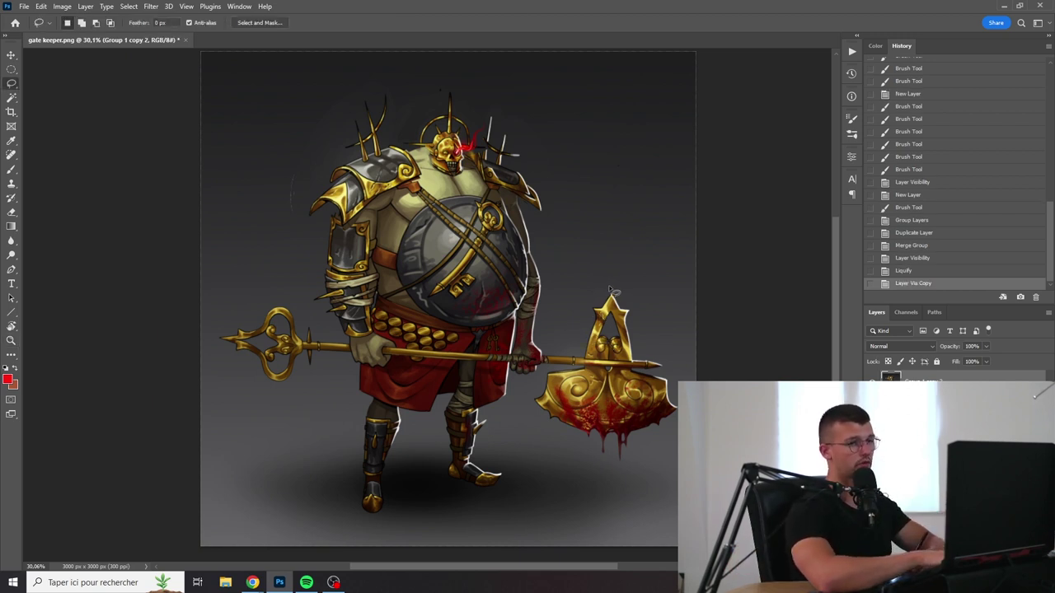
mouse_move(611, 290)
mouse_down()
mouse_move(565, 467)
mouse_move(675, 461)
mouse_move(655, 325)
mouse_up()
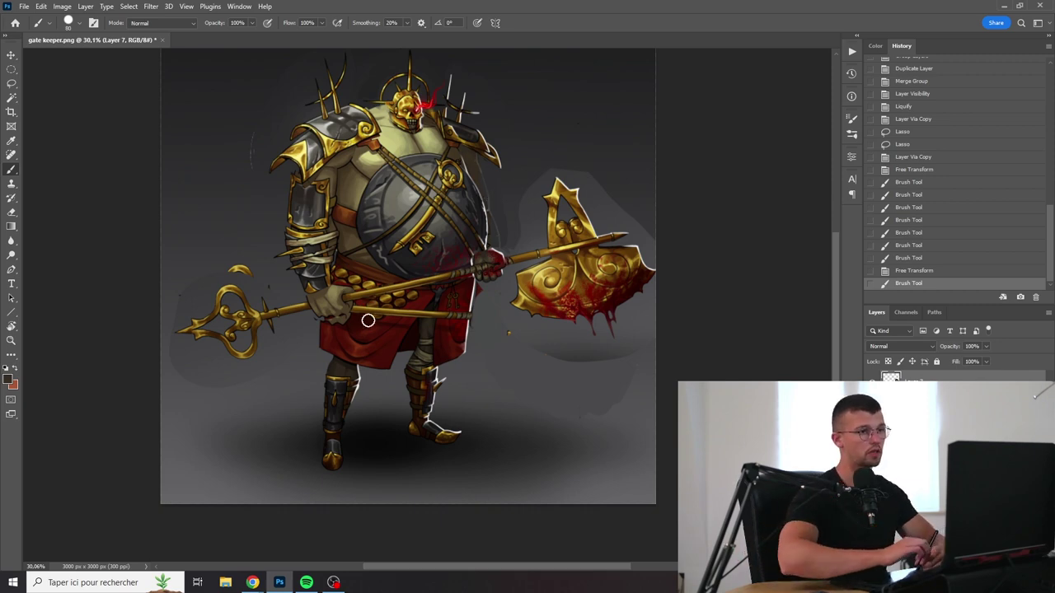
key(z)
alt+click(459, 202)
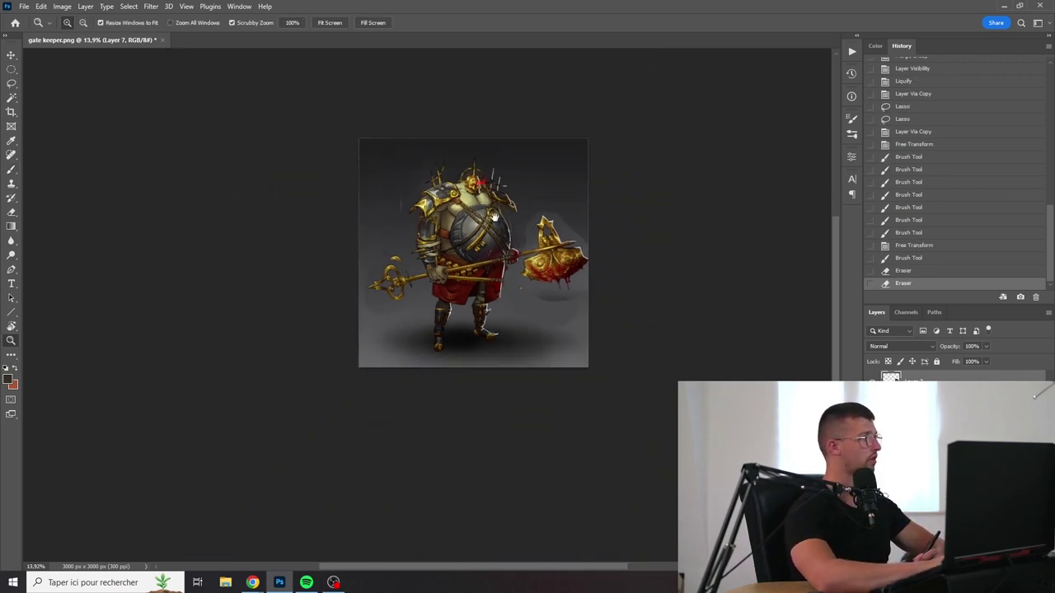
click(459, 209)
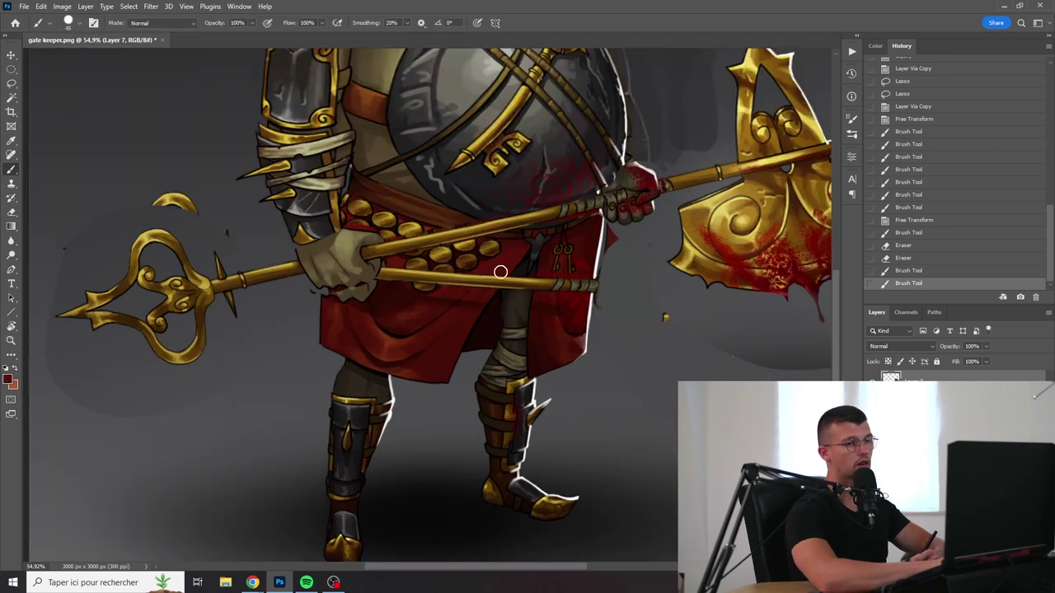
Step: Paint over the leftover lower shaft across the skirt using sampled dark red and leg colours
drag(499, 272, 415, 301)
alt+click(522, 270)
key(bracketright)
mouse_move(513, 282)
mouse_down()
mouse_move(548, 300)
mouse_move(543, 287)
mouse_move(580, 298)
mouse_move(536, 277)
mouse_up()
alt+click(544, 302)
key(bracketright)
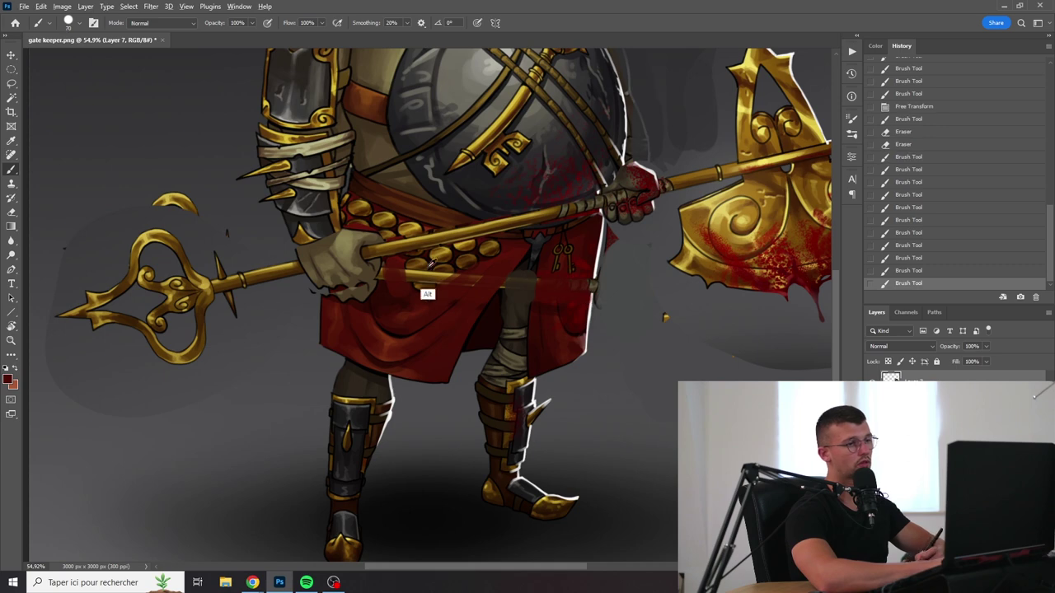
Step: Dab extra gold coins onto the belt over the old shaft, using a sampled gold tone and progressively smaller brush sizes
alt+click(435, 256)
click(482, 270)
key(bracketleft)
key(bracketleft)
click(463, 285)
key(bracketleft)
key(bracketleft)
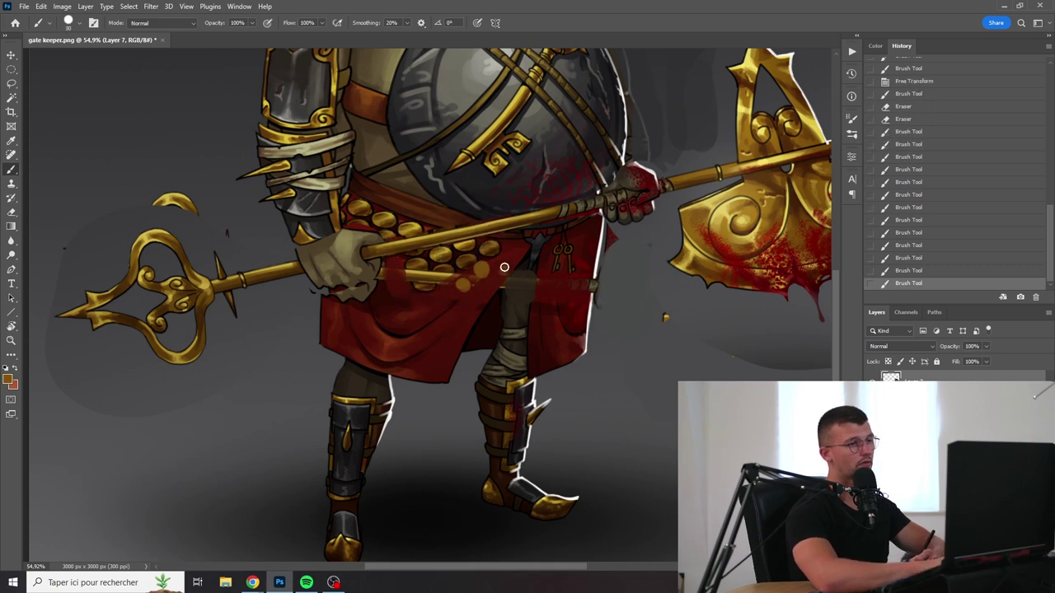
click(504, 271)
click(509, 254)
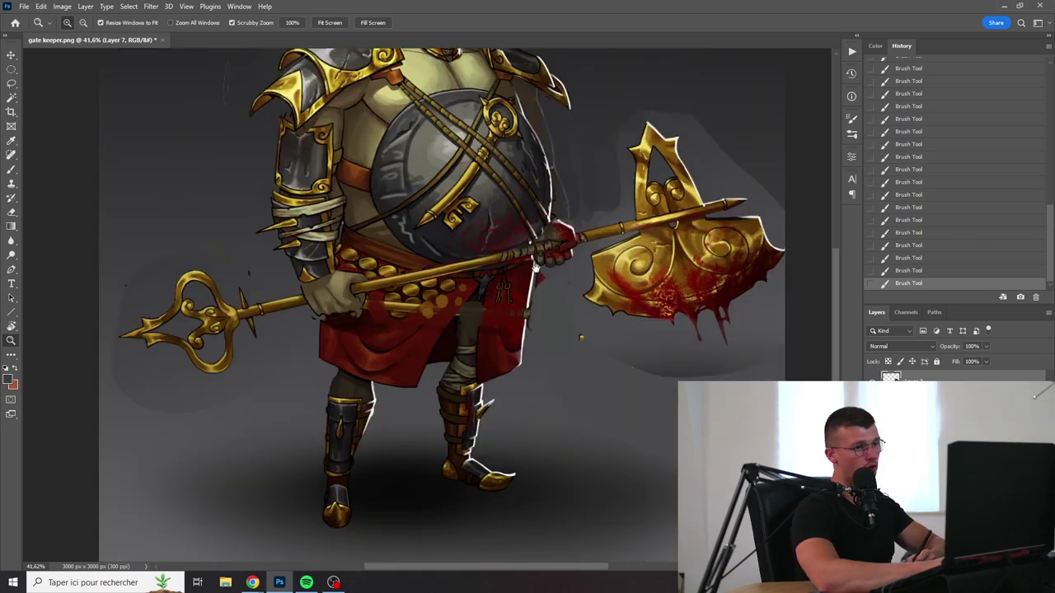
Step: Examine the tilted weapon close up and against the whole figure to judge the new pose
drag(536, 268, 527, 325)
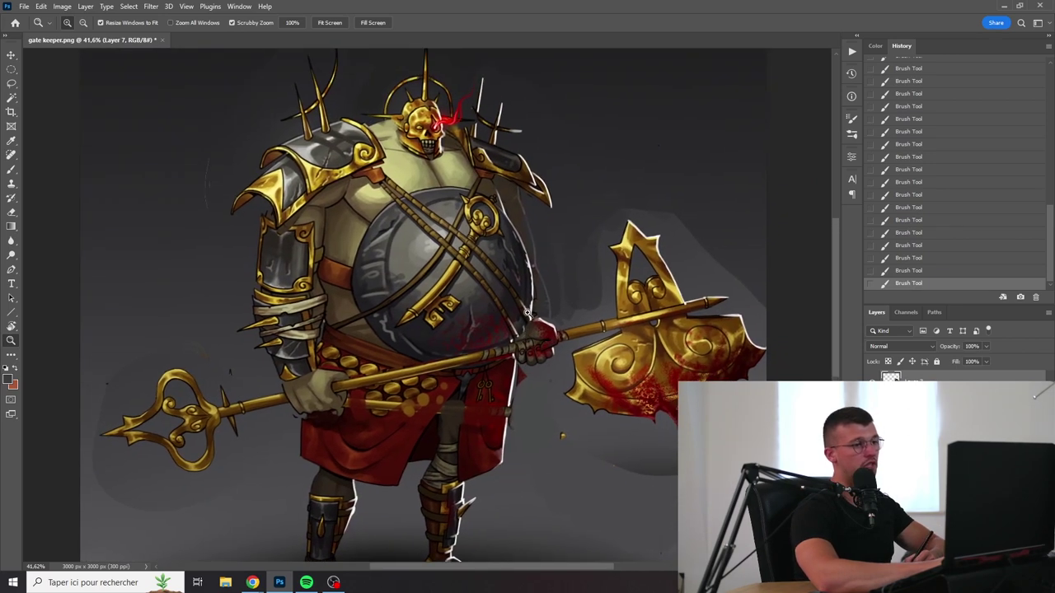
drag(530, 280, 496, 294)
drag(571, 390, 598, 299)
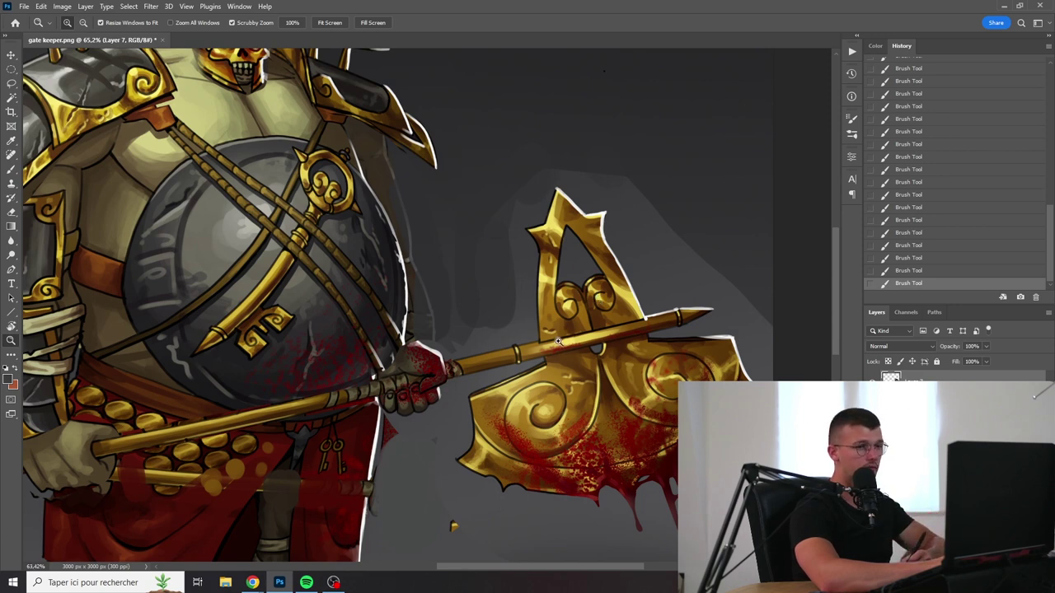
drag(559, 342, 550, 349)
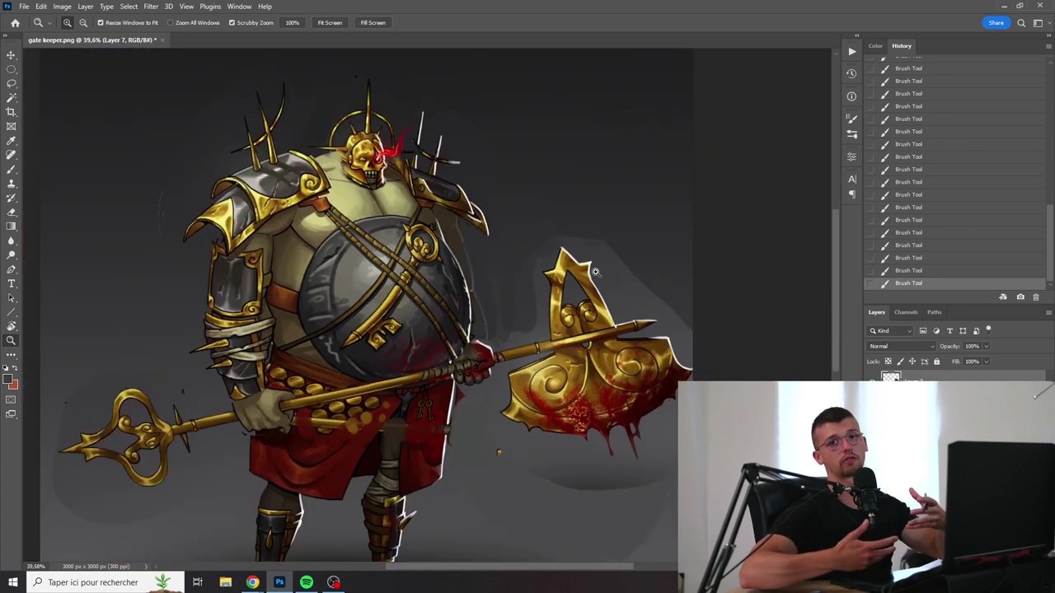
drag(468, 345, 504, 342)
scroll(476, 356, down, 1)
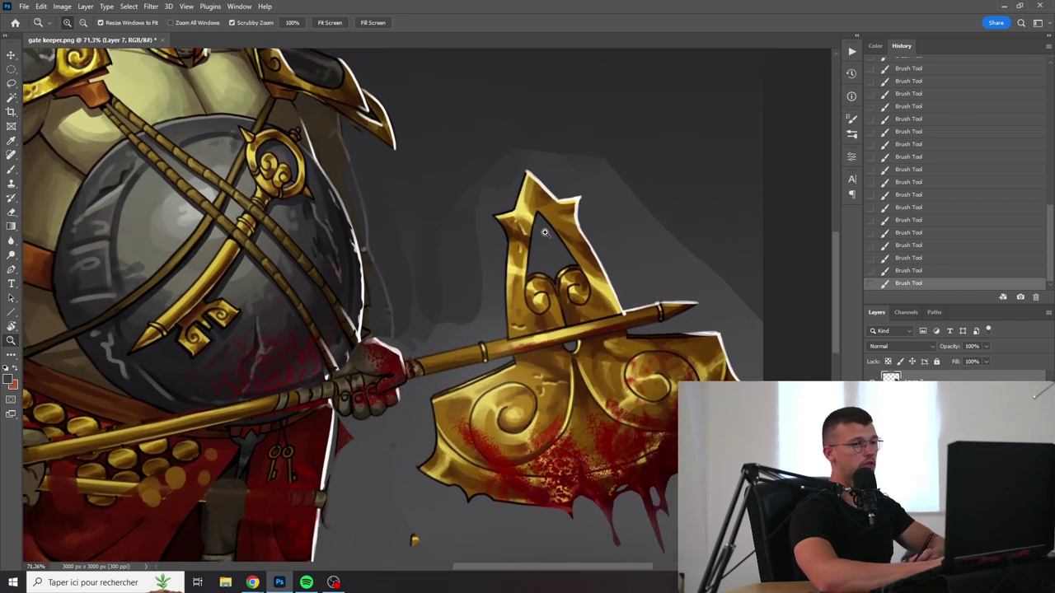
scroll(445, 356, down, 1)
scroll(445, 356, down, 1)
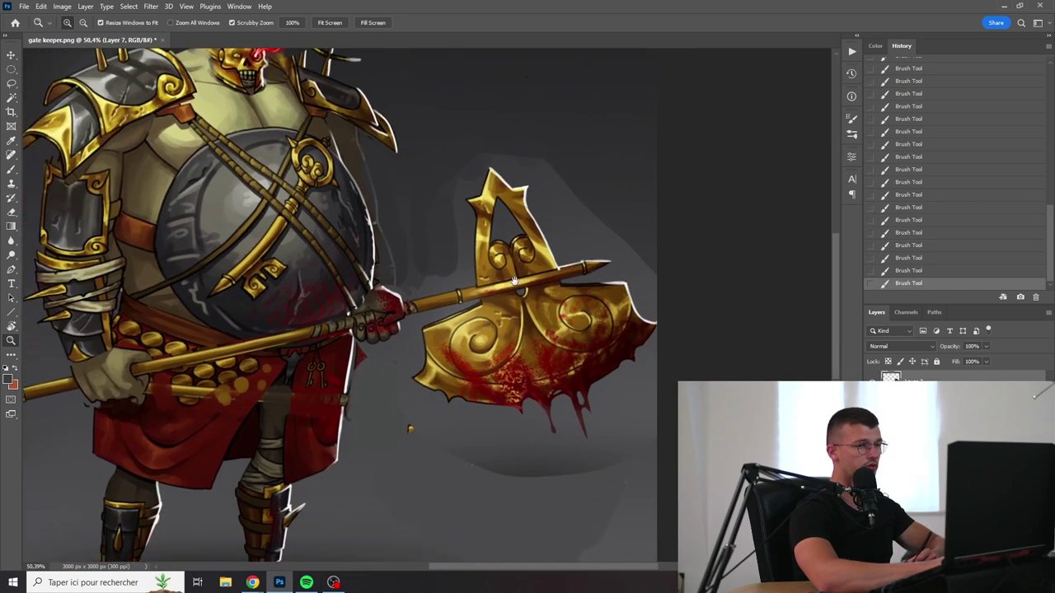
scroll(445, 356, down, 1)
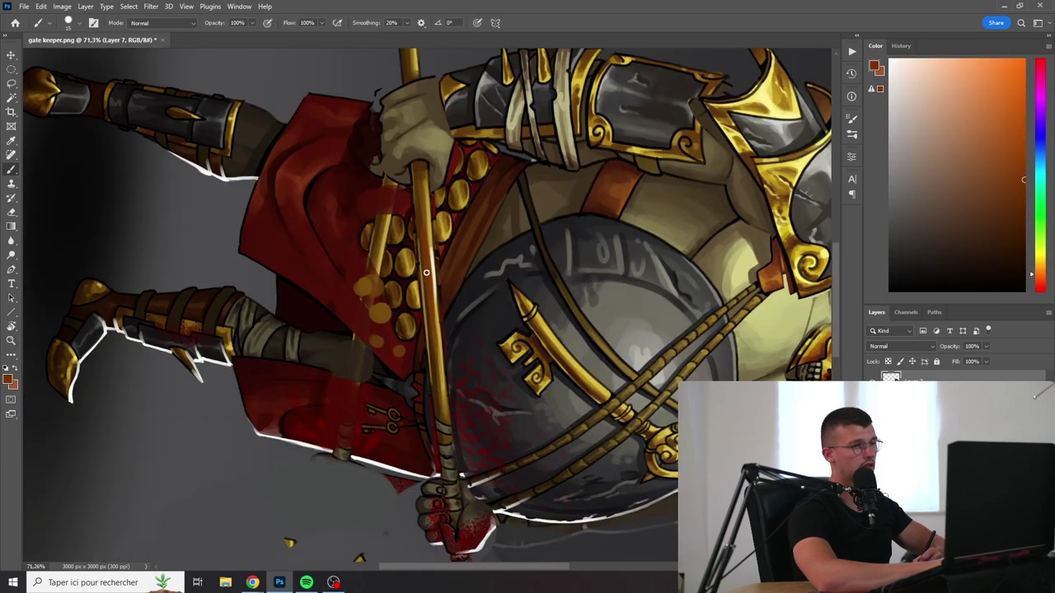
Step: Rotate the canvas and repaint the weapon's shaft between the hands in sampled golden-brown tones
drag(331, 195, 412, 437)
key(r)
alt+click(363, 332)
key(r)
drag(708, 569, 799, 553)
drag(245, 168, 300, 368)
key(b)
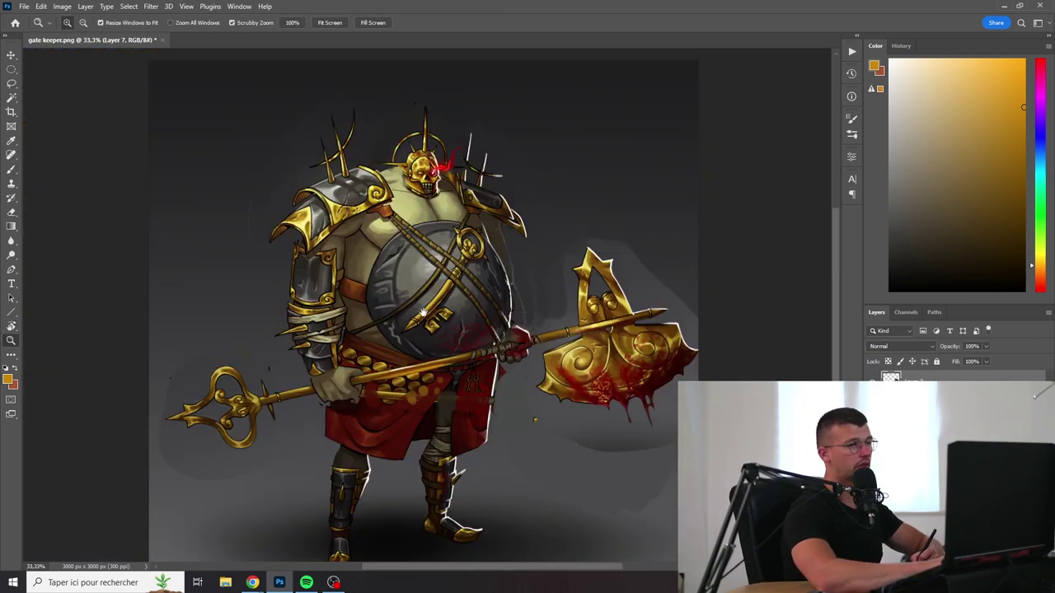
Step: Draw red arrows pointing at both shoulders on a new layer, and hide that layer
drag(412, 308, 445, 331)
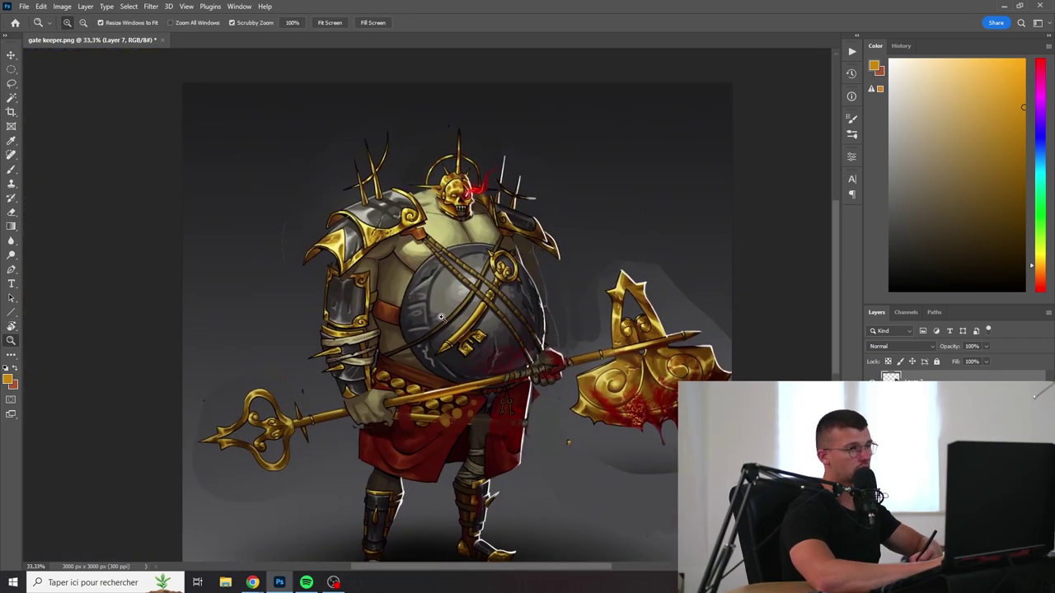
drag(436, 272, 456, 284)
key(b)
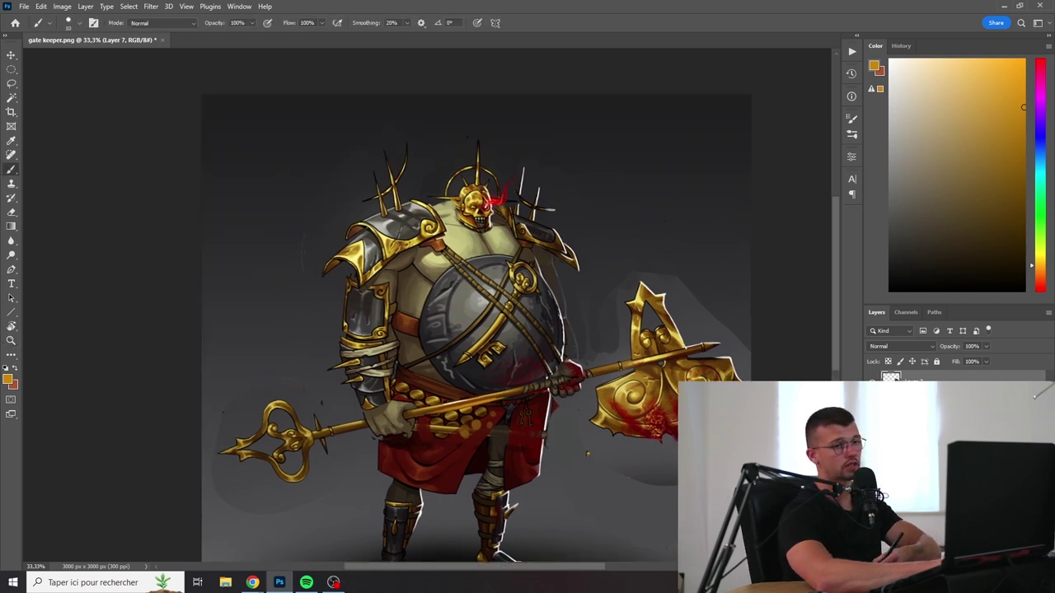
drag(329, 149, 322, 167)
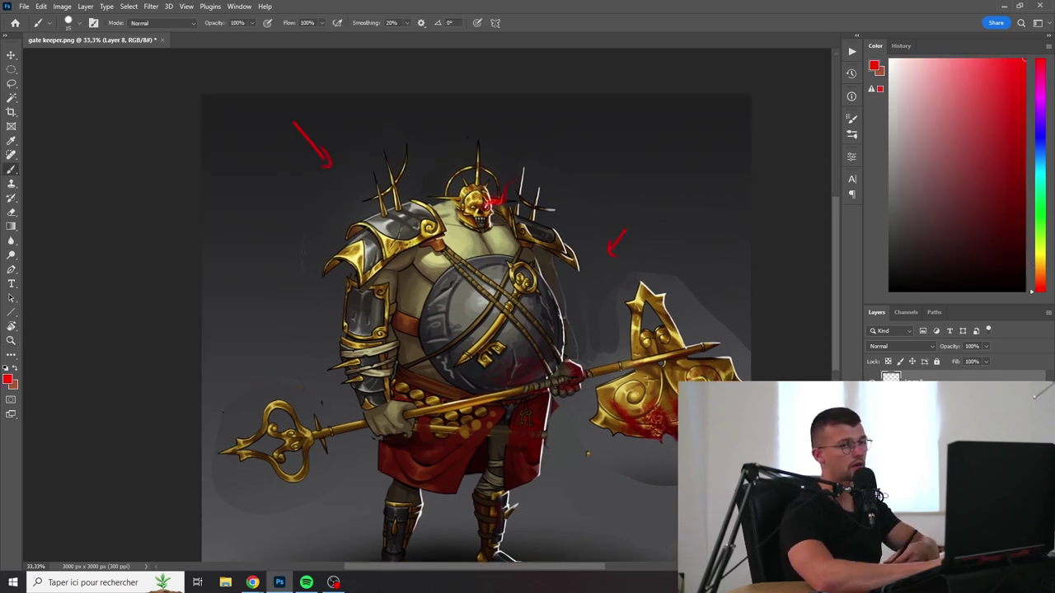
click(878, 372)
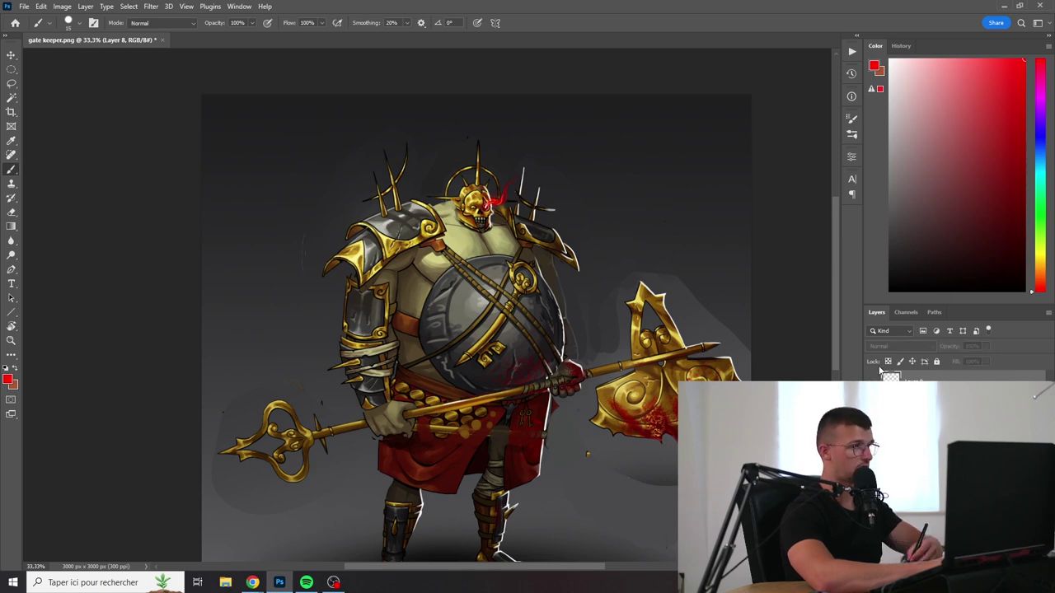
Step: Paint a near-black cast shadow on the upper-arm plate beneath the large shoulder armour on a new layer
key(space)
drag(356, 264, 422, 236)
key(z)
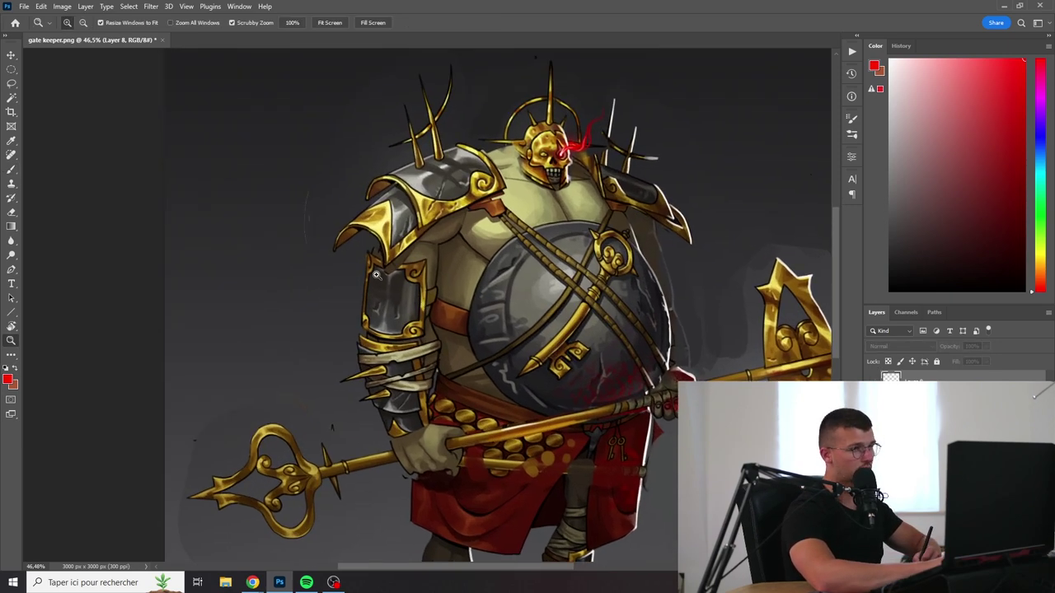
drag(439, 279, 417, 269)
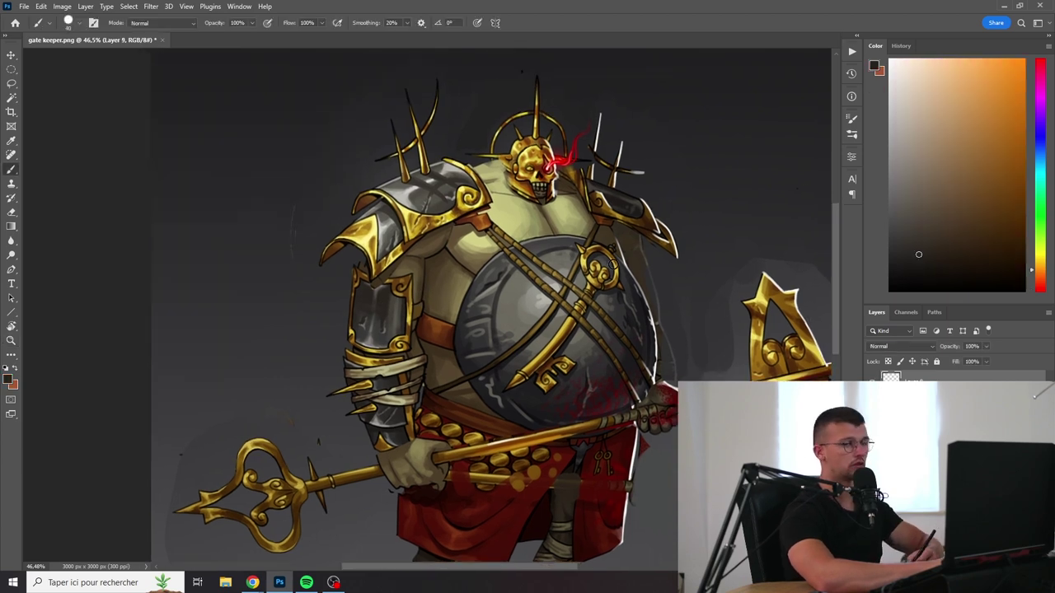
click(948, 277)
click(1036, 276)
key(bracketright)
key(bracketright)
key(bracketright)
mouse_move(400, 285)
mouse_down()
mouse_move(369, 303)
mouse_move(361, 279)
mouse_move(402, 286)
mouse_move(394, 302)
mouse_move(360, 300)
mouse_move(374, 309)
mouse_move(360, 294)
mouse_up()
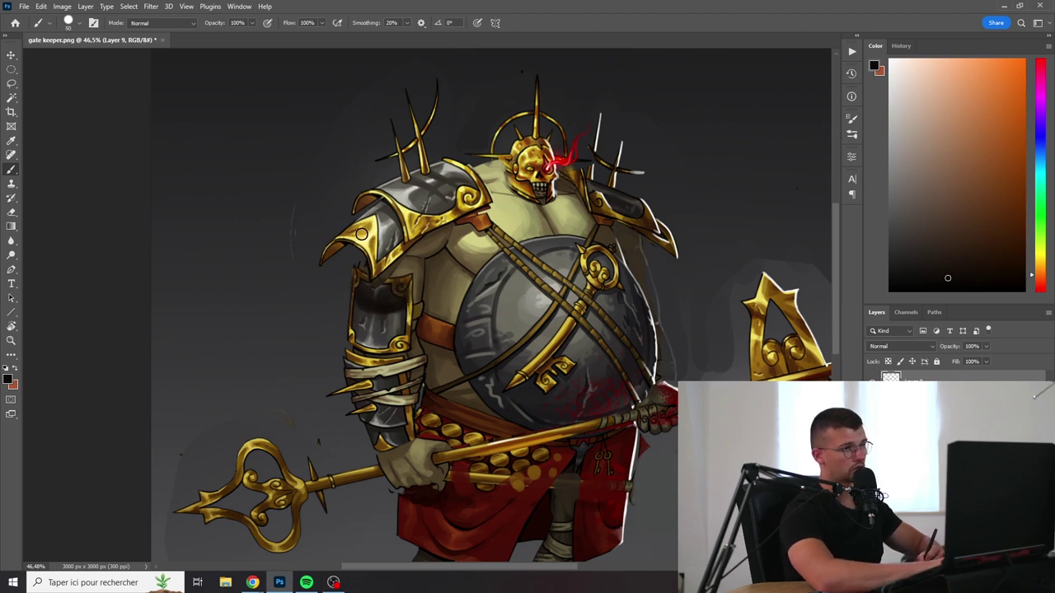
Step: Paint light grey highlights on the upper-arm plate below the shadow, blending them with tones sampled from the plate
drag(423, 311, 395, 241)
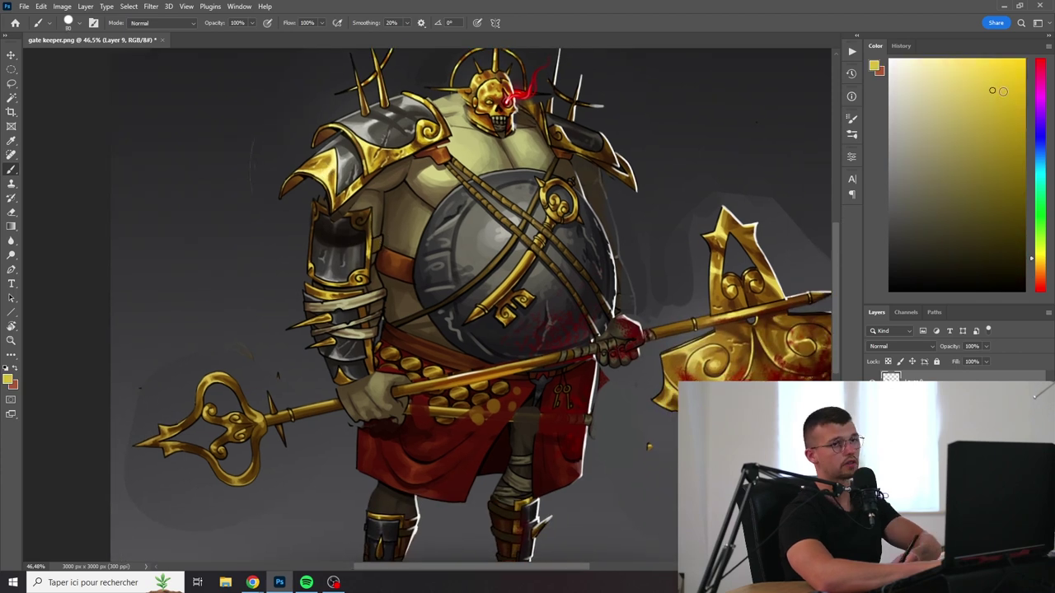
click(963, 72)
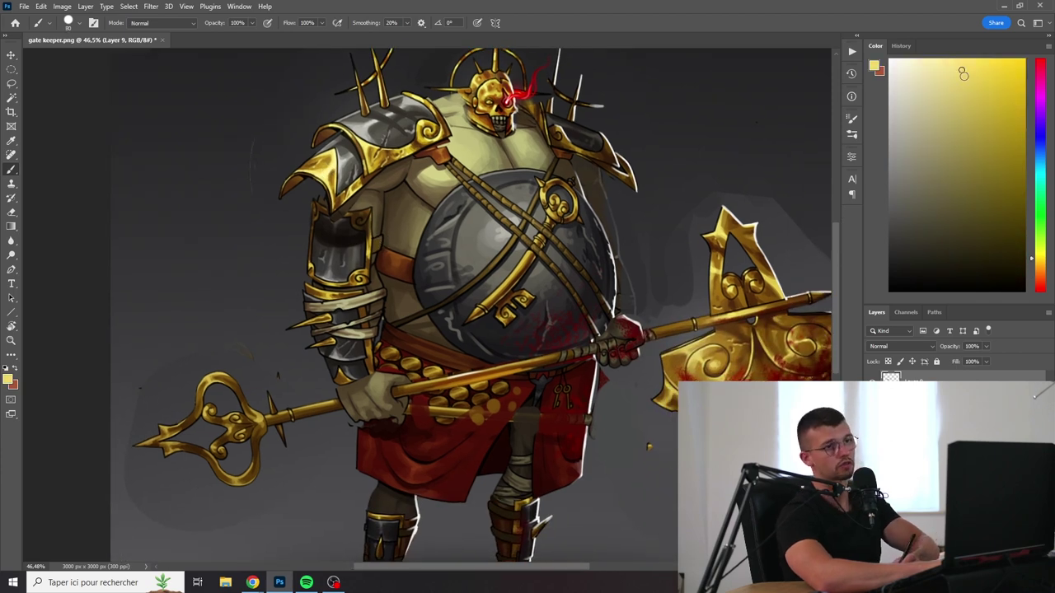
drag(1036, 272, 1036, 265)
click(926, 69)
key(ctrl+space)
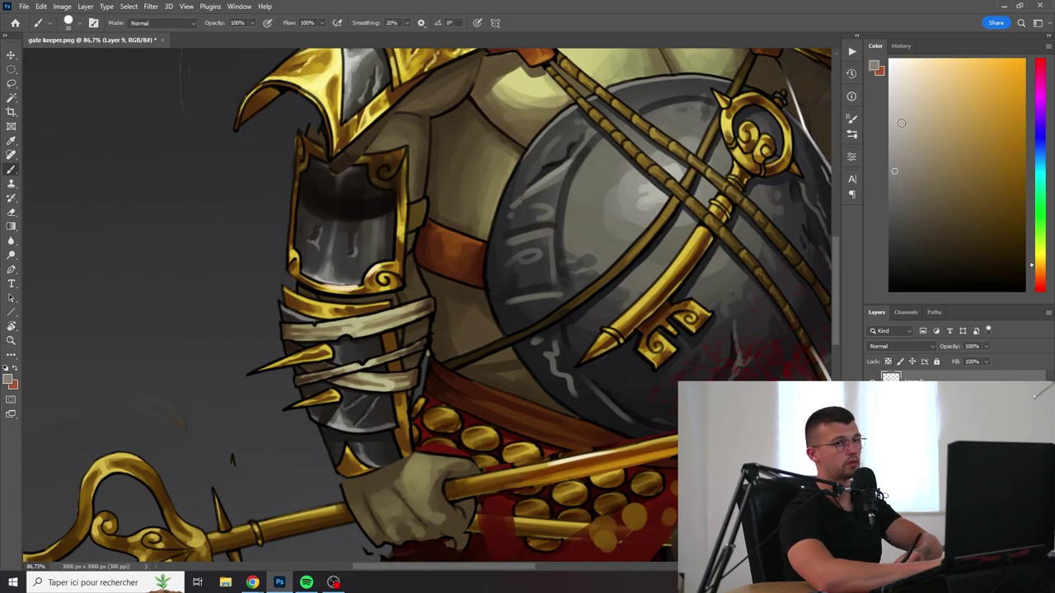
alt+click(341, 292)
mouse_move(326, 217)
mouse_down()
mouse_move(327, 284)
mouse_move(353, 222)
mouse_move(320, 267)
mouse_move(359, 291)
mouse_up()
alt+click(343, 205)
key(ctrl+space)
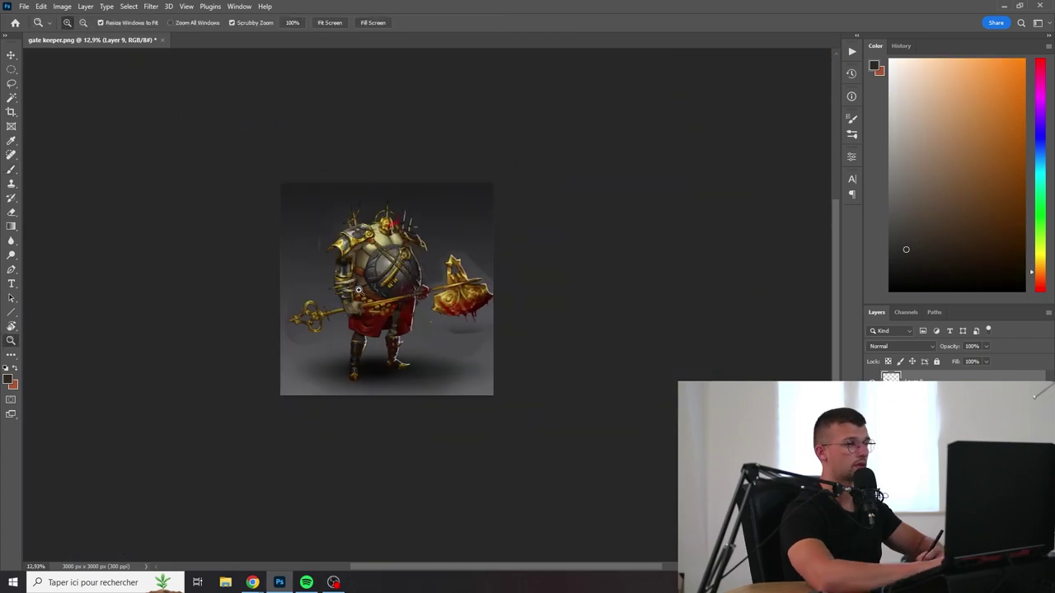
Step: Compare the original and edited figures by toggling the visibility of Group 2
click(870, 378)
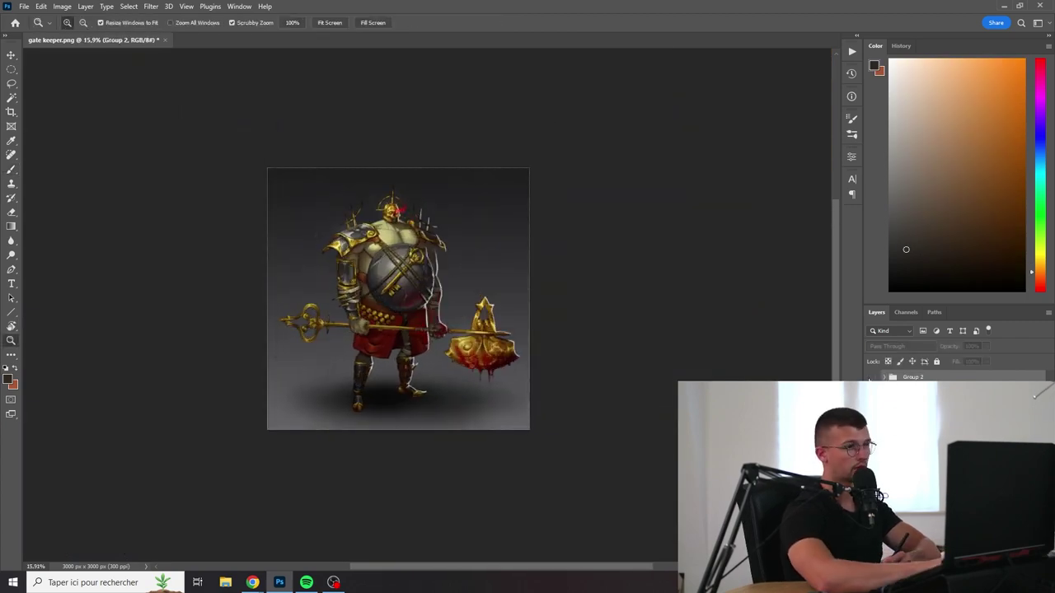
click(871, 378)
click(871, 378)
click(871, 378)
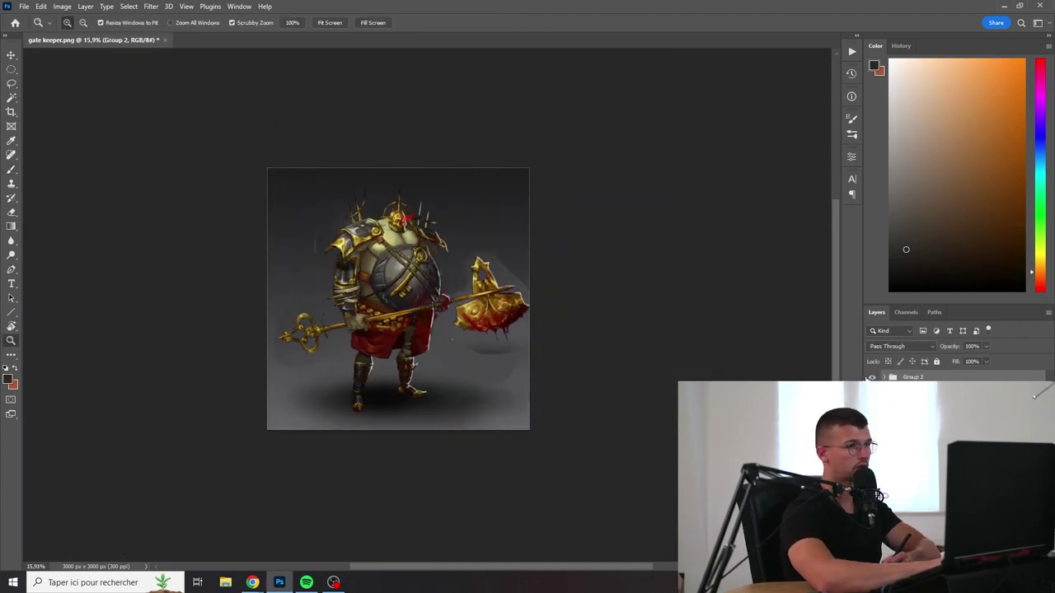
click(870, 377)
click(870, 377)
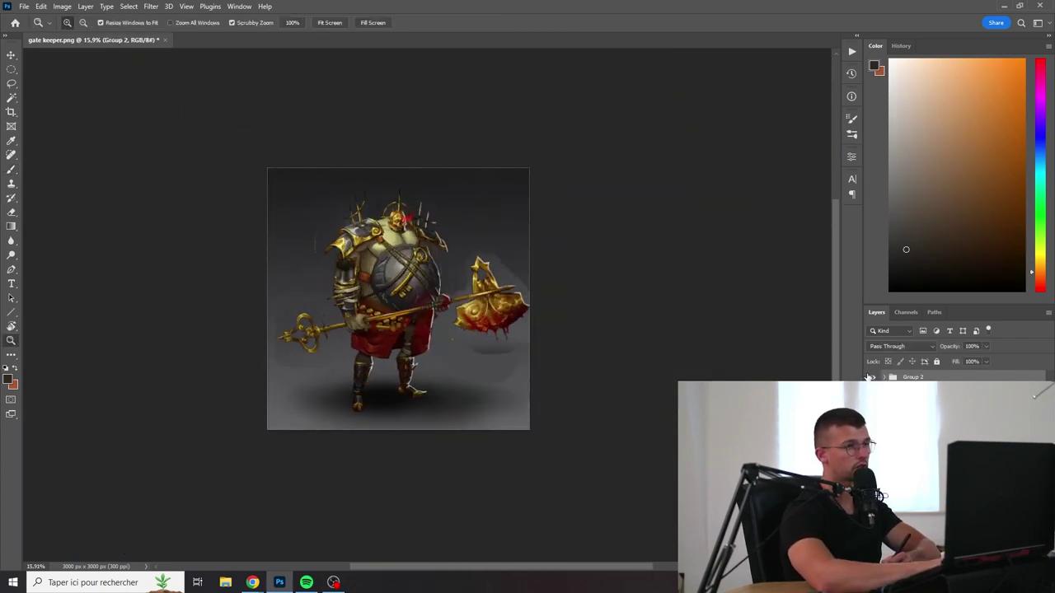
click(870, 378)
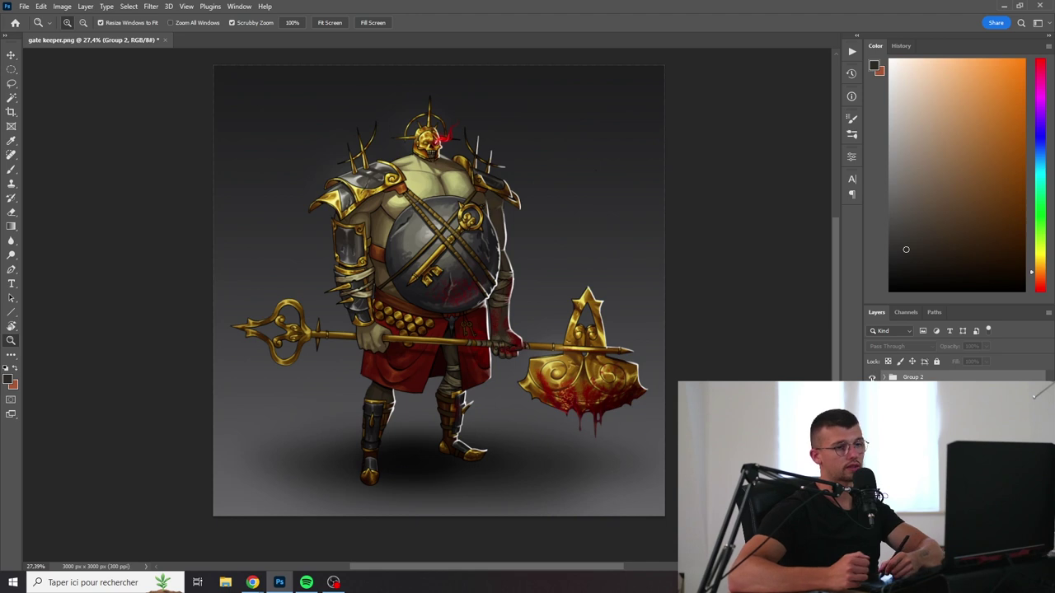
click(873, 377)
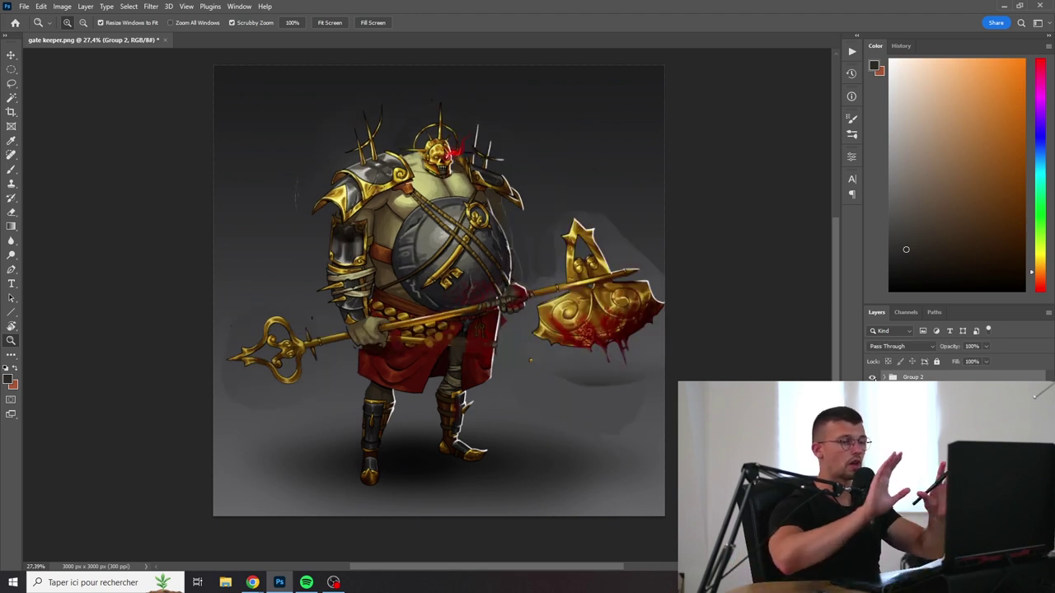